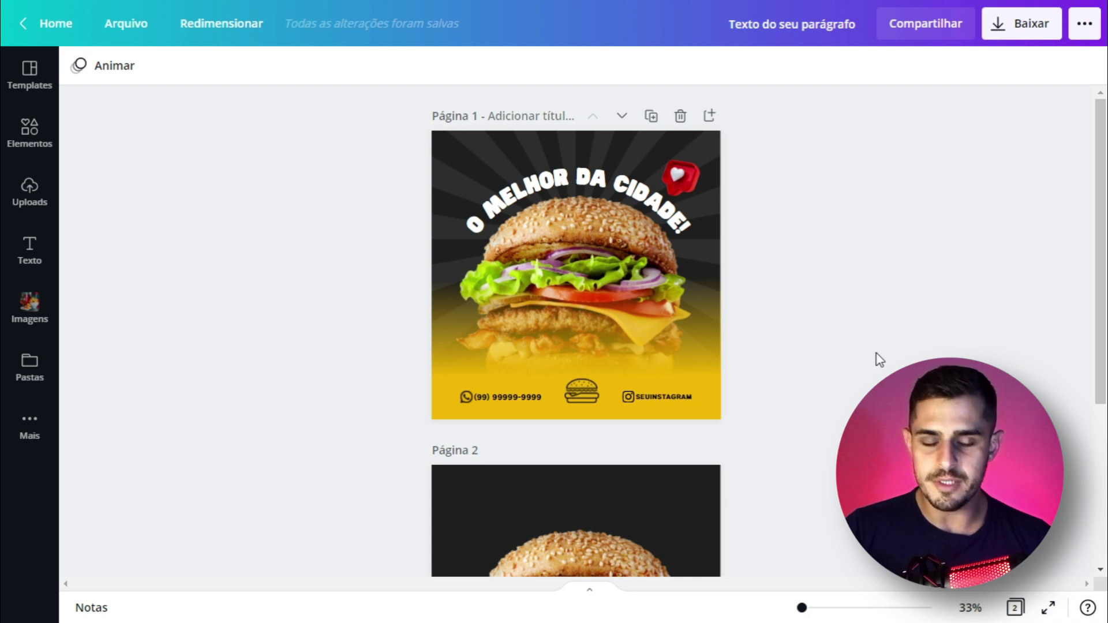
Compare the finished burger post on page 1 with the plain burger cut-out on page 2.
scroll(880, 352, down, 1)
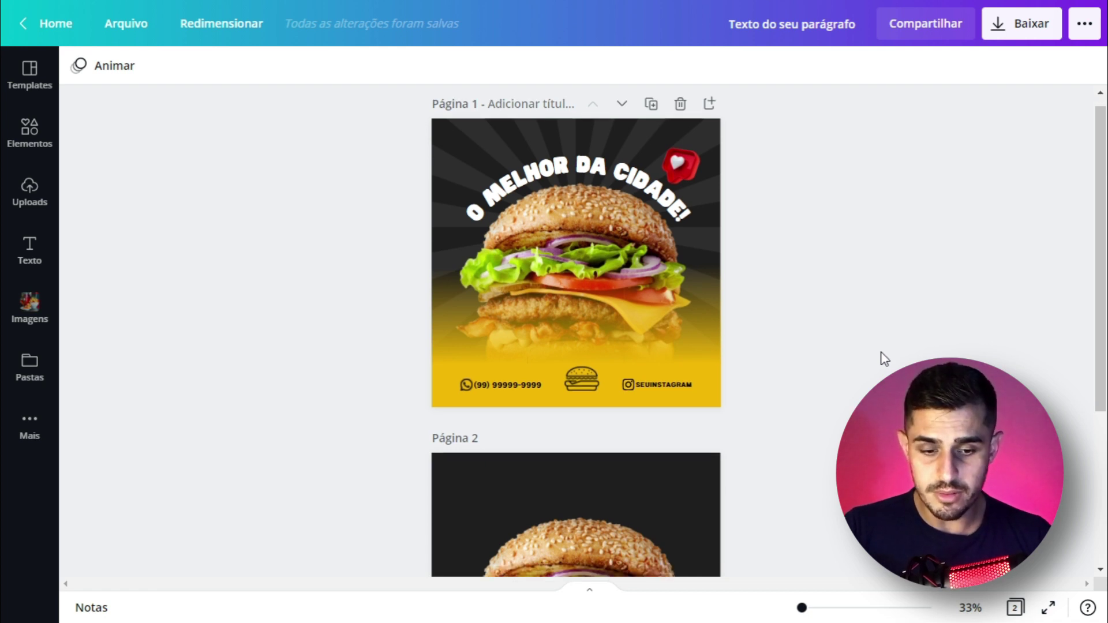
scroll(875, 336, down, 5)
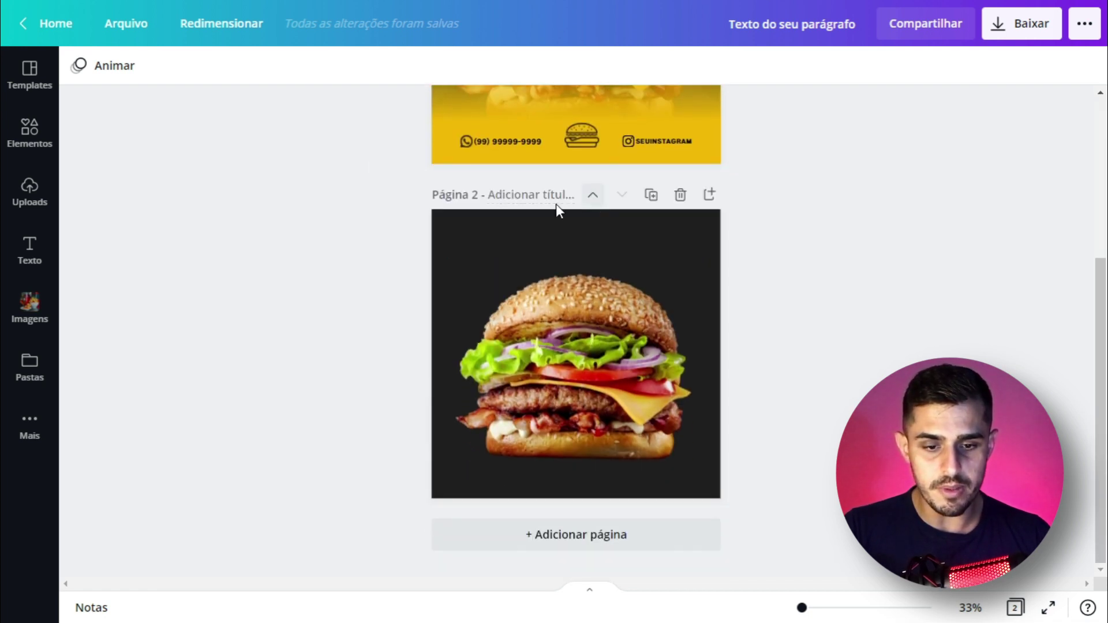
scroll(578, 216, up, 4)
scroll(641, 206, down, 4)
scroll(630, 282, up, 4)
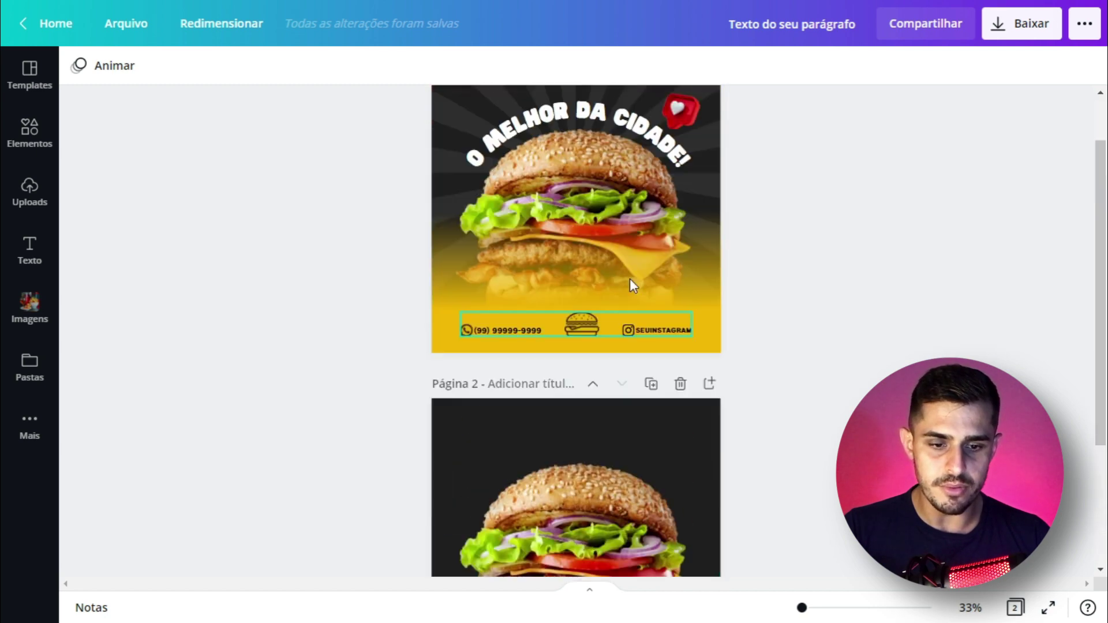
scroll(653, 313, down, 4)
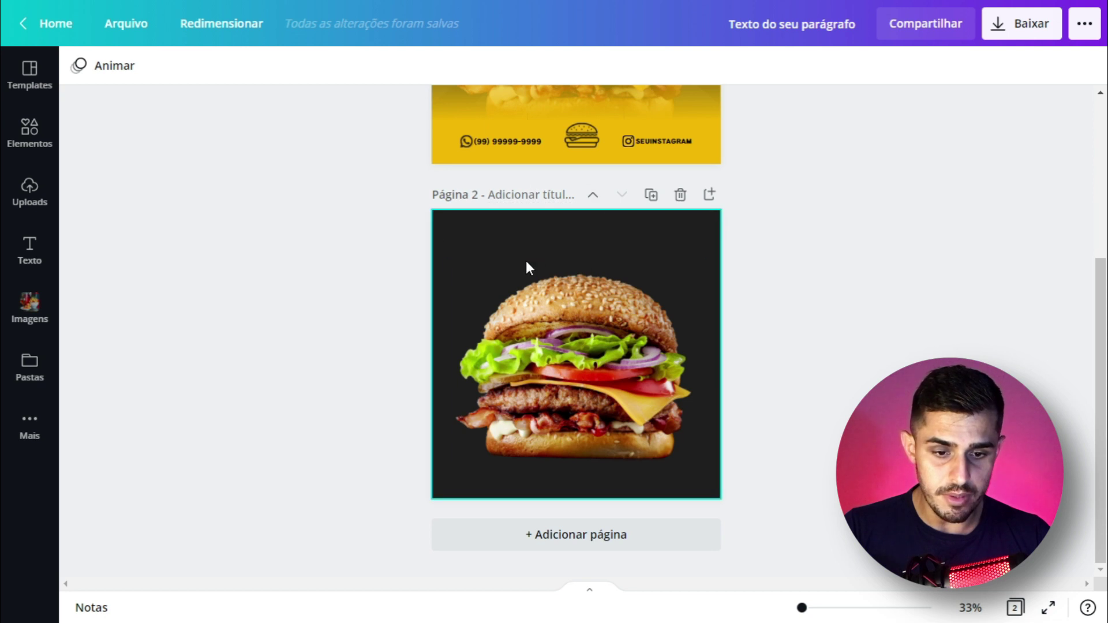
click(618, 374)
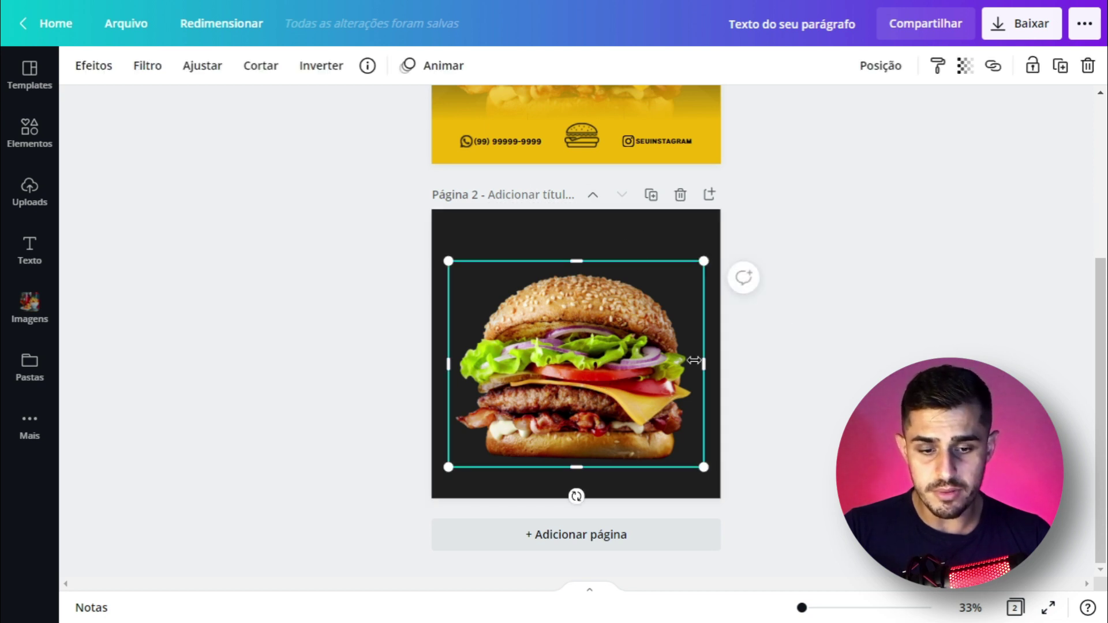
click(822, 333)
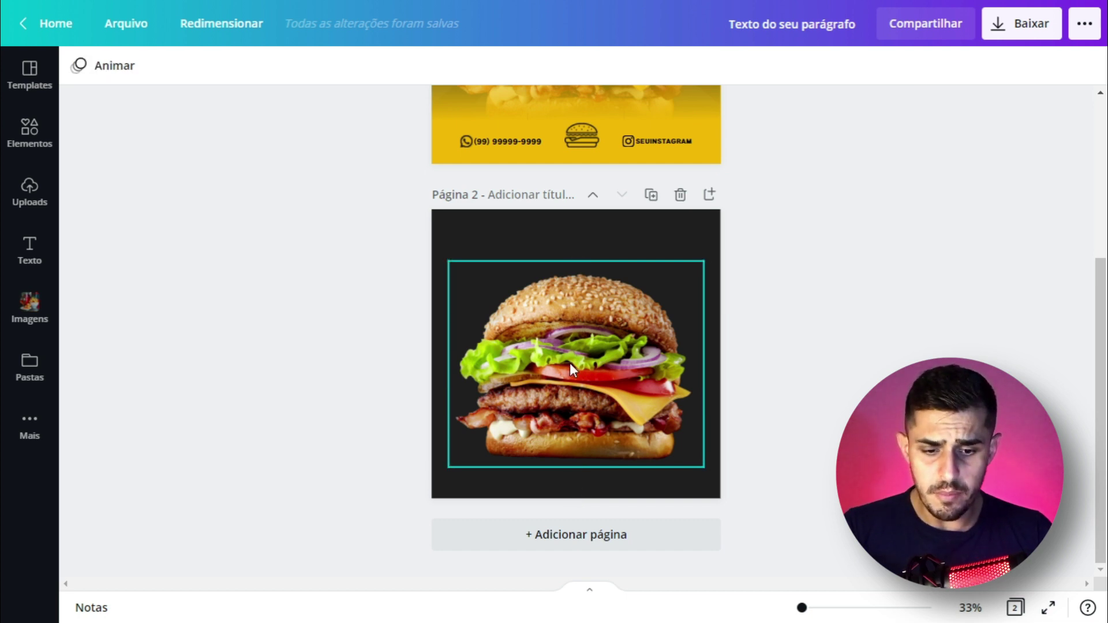
Search the elements for "hamburguer" and try the burger photo with the dark background on page 2.
click(52, 133)
click(176, 79)
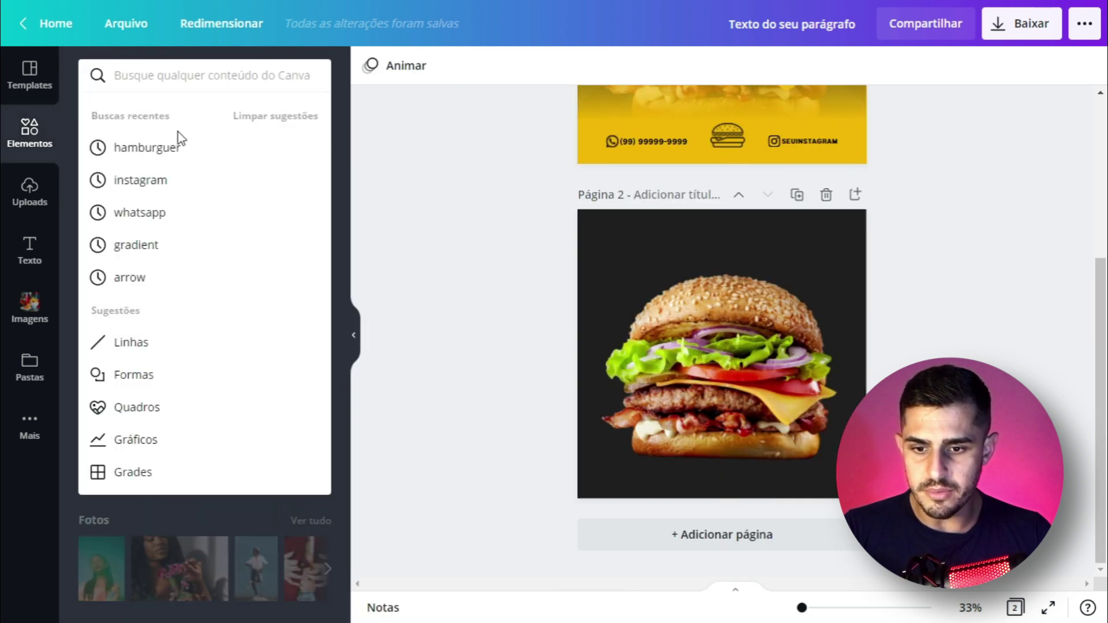
click(173, 145)
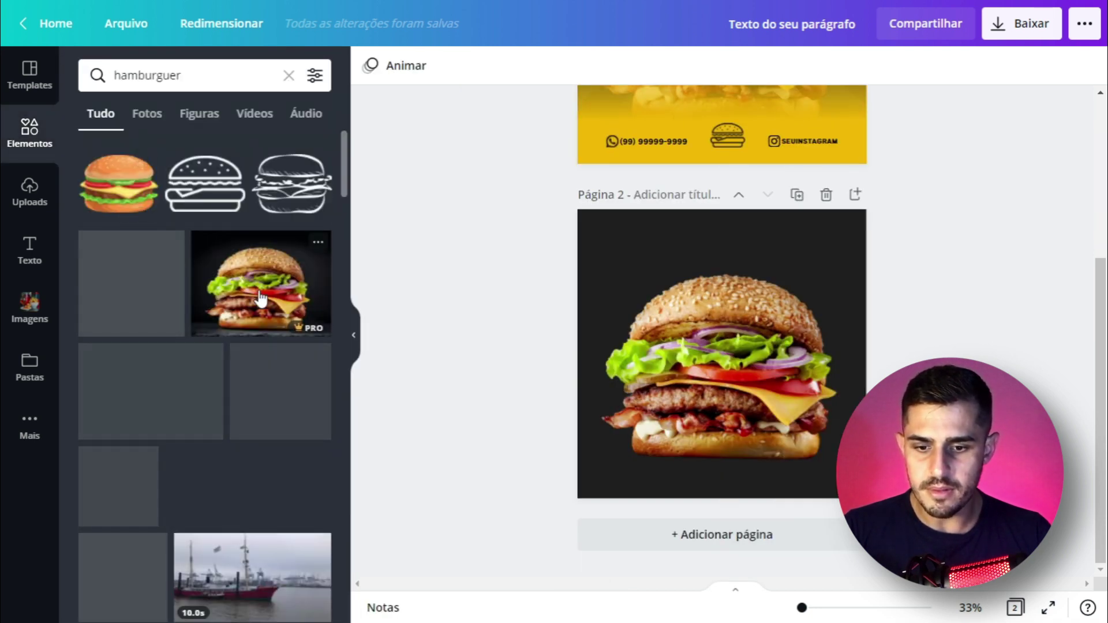
click(252, 292)
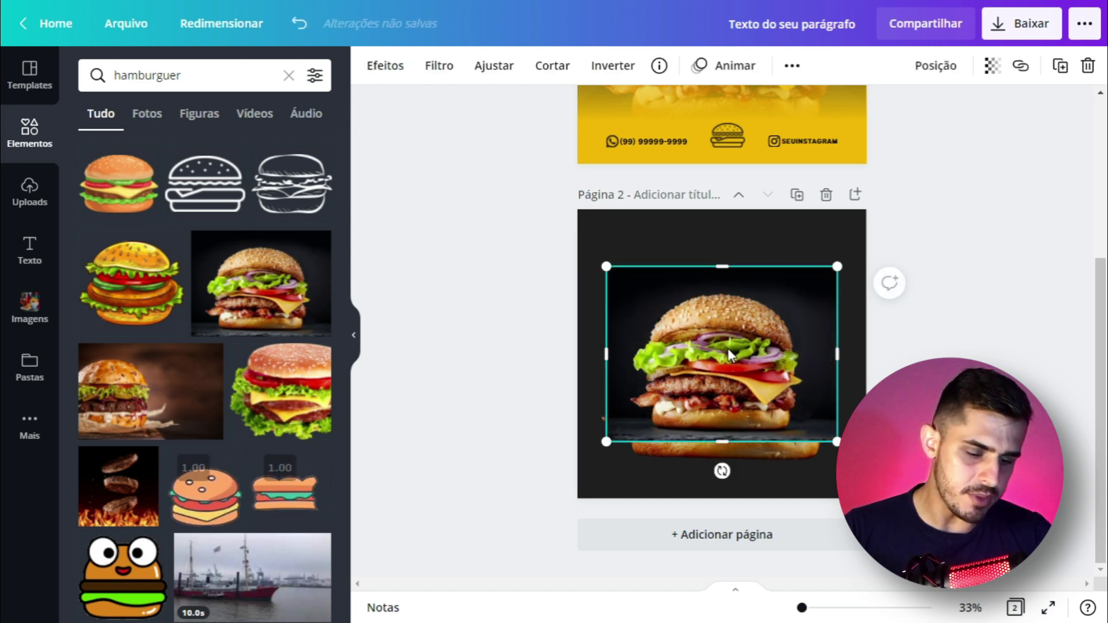
click(352, 338)
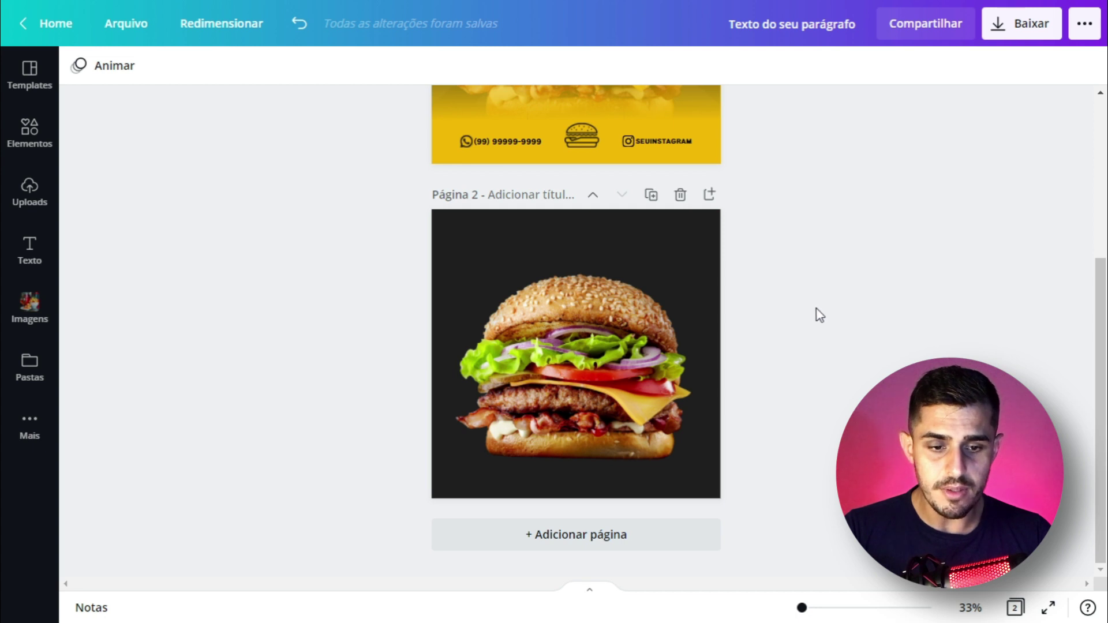
Search the elements library for "grandient".
scroll(816, 314, up, 3)
scroll(703, 262, down, 3)
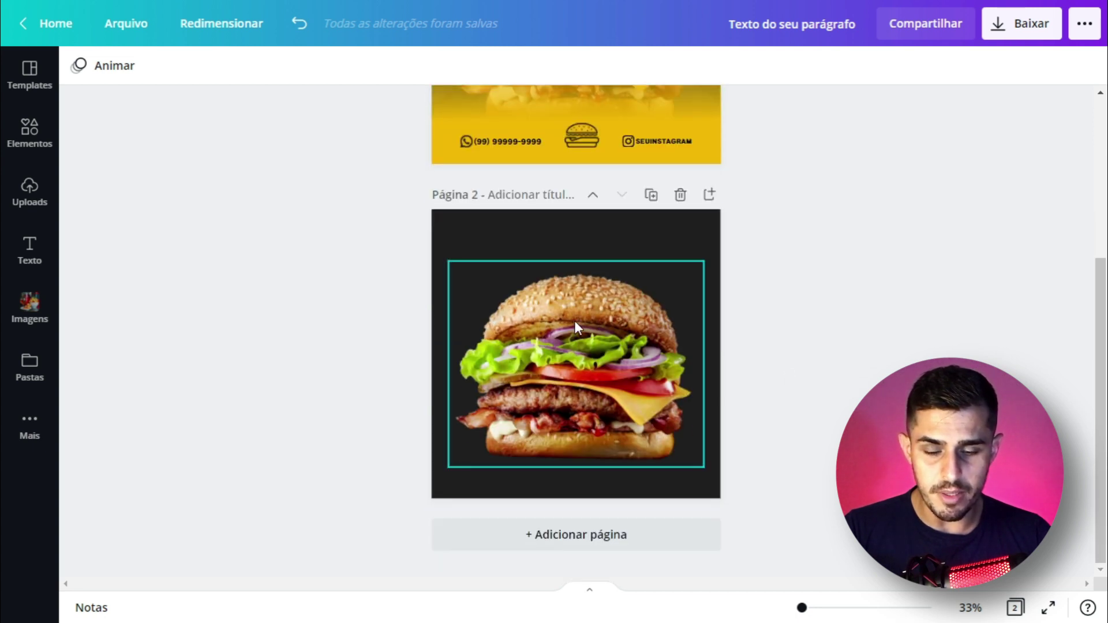
click(23, 126)
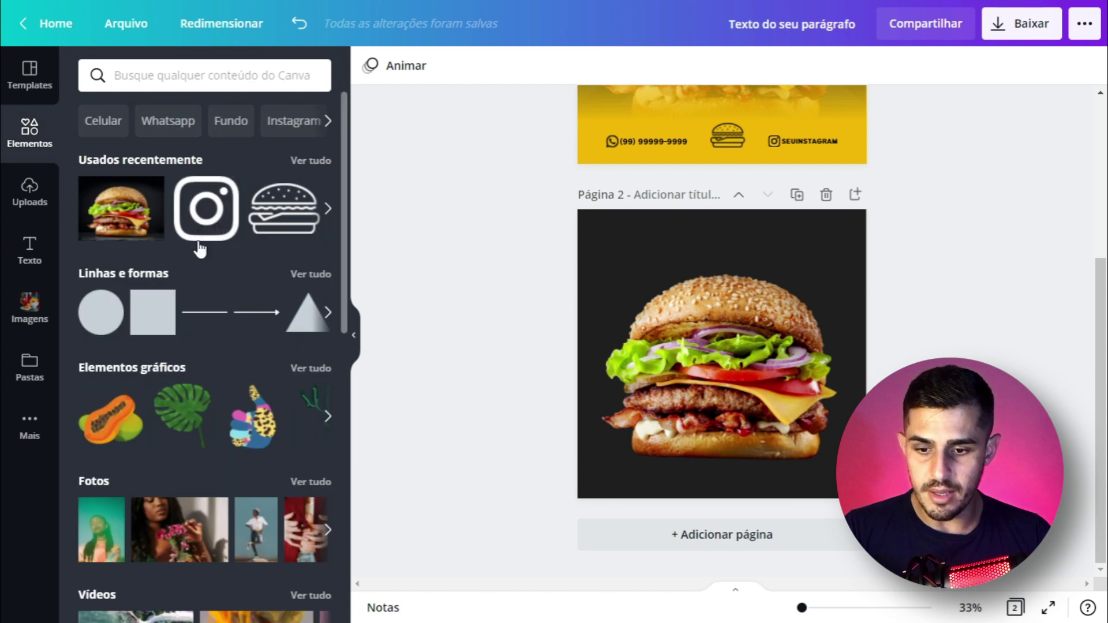
click(182, 79)
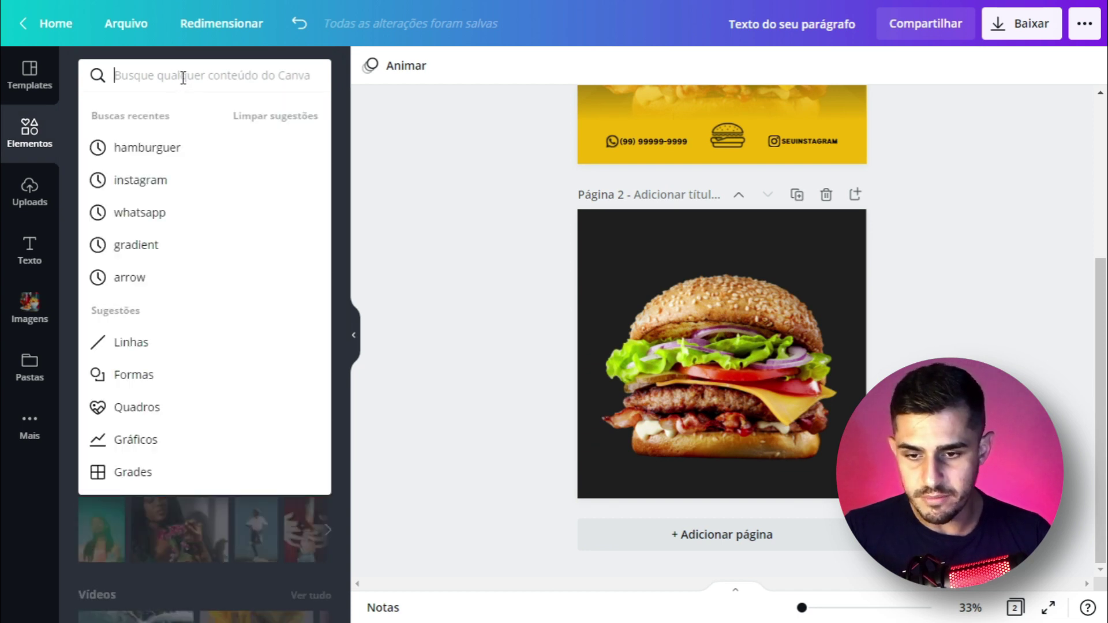
text(grandient)
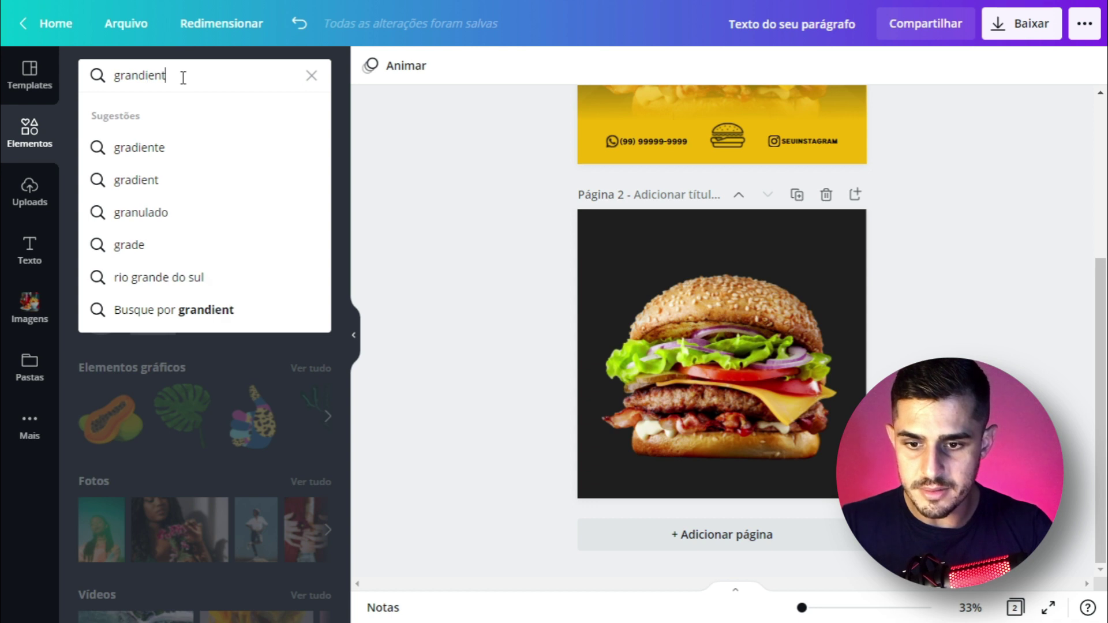
key(Return)
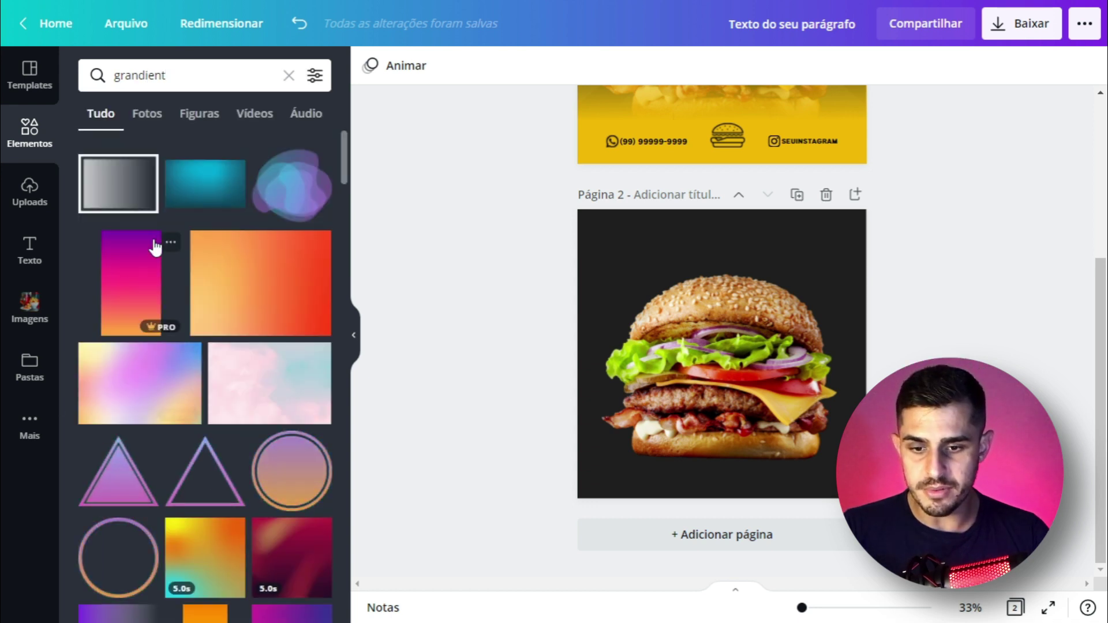
Try the orange-to-red gradient and the purple-to-orange gradient on page 2, deleting each one.
click(253, 287)
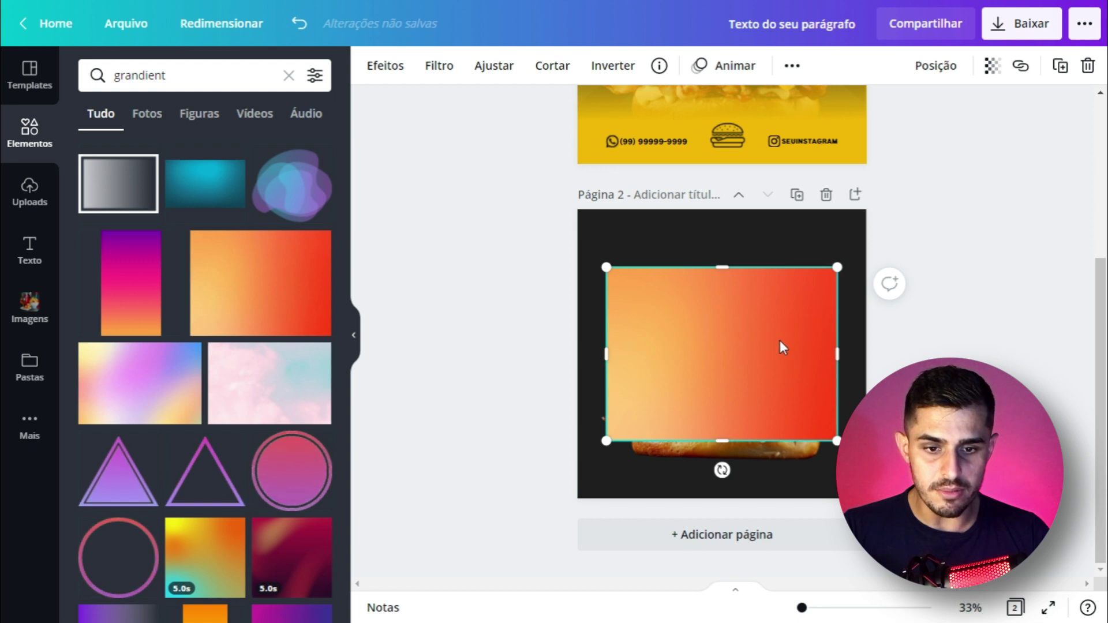
mouse_move(694, 353)
mouse_down()
mouse_move(695, 315)
mouse_move(691, 357)
mouse_up()
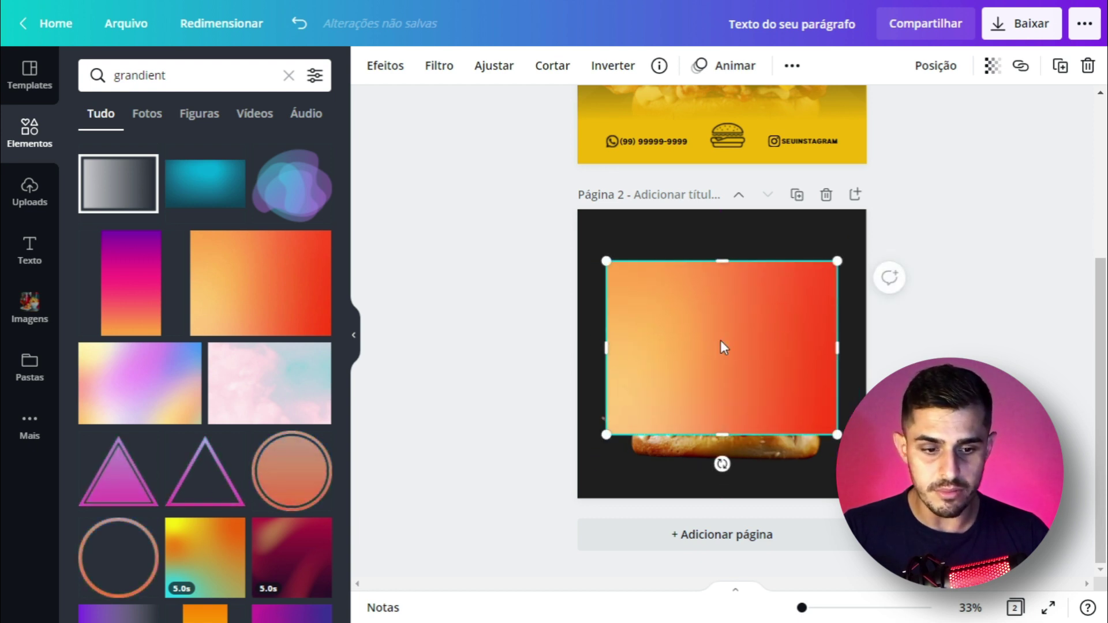
key(Delete)
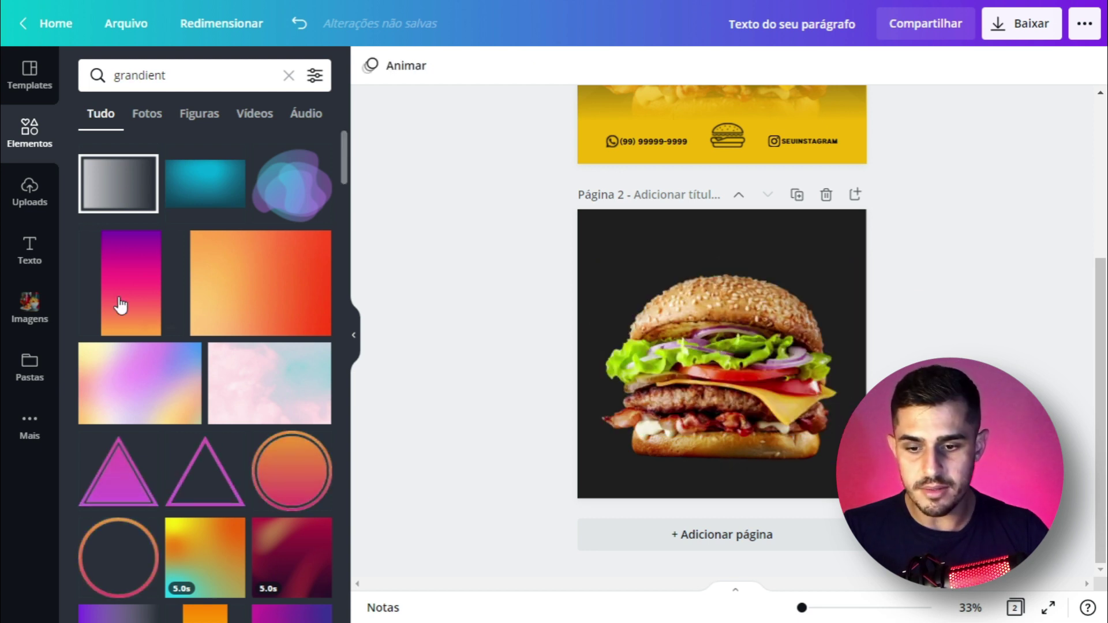
click(133, 301)
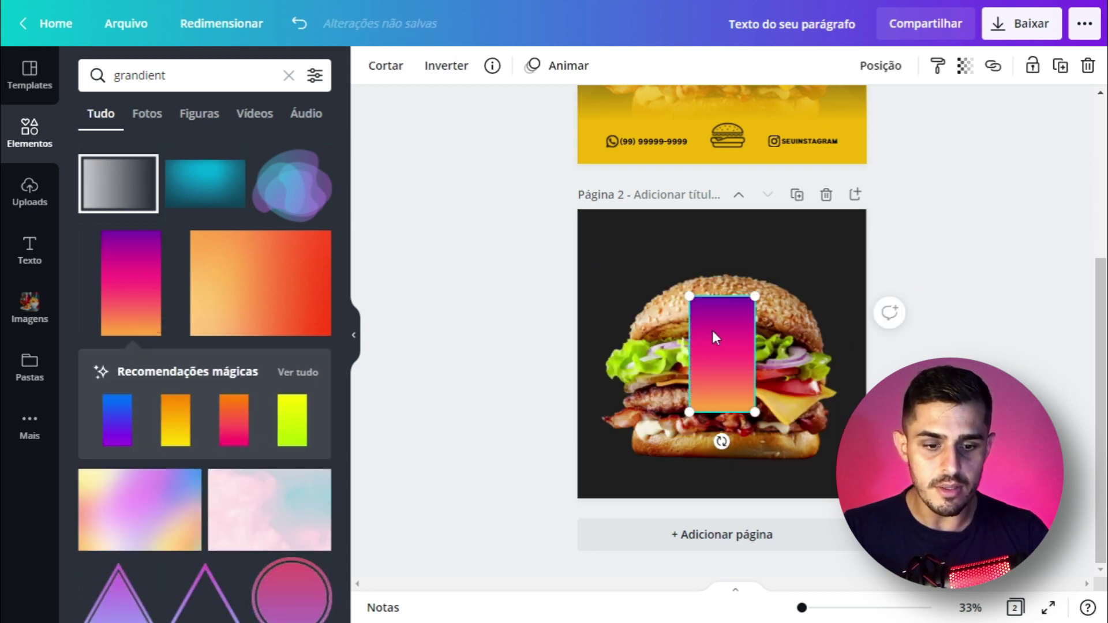
key(Delete)
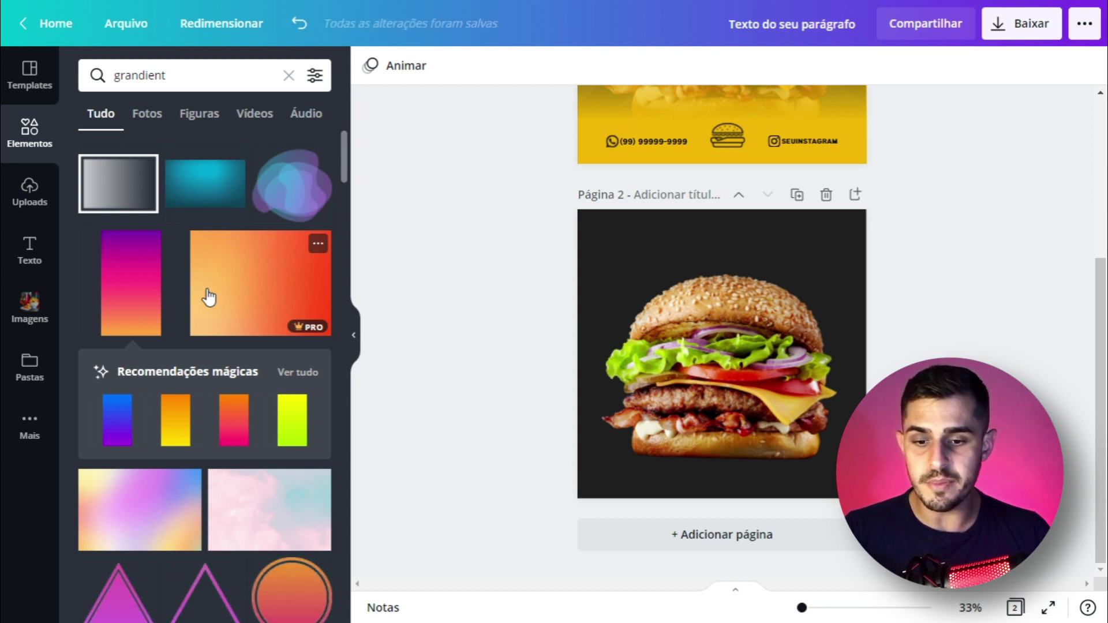
Add the free purple gradient that fades to transparent, rotate it to -90°, and move it to the page's upper-left area.
scroll(209, 294, down, 7)
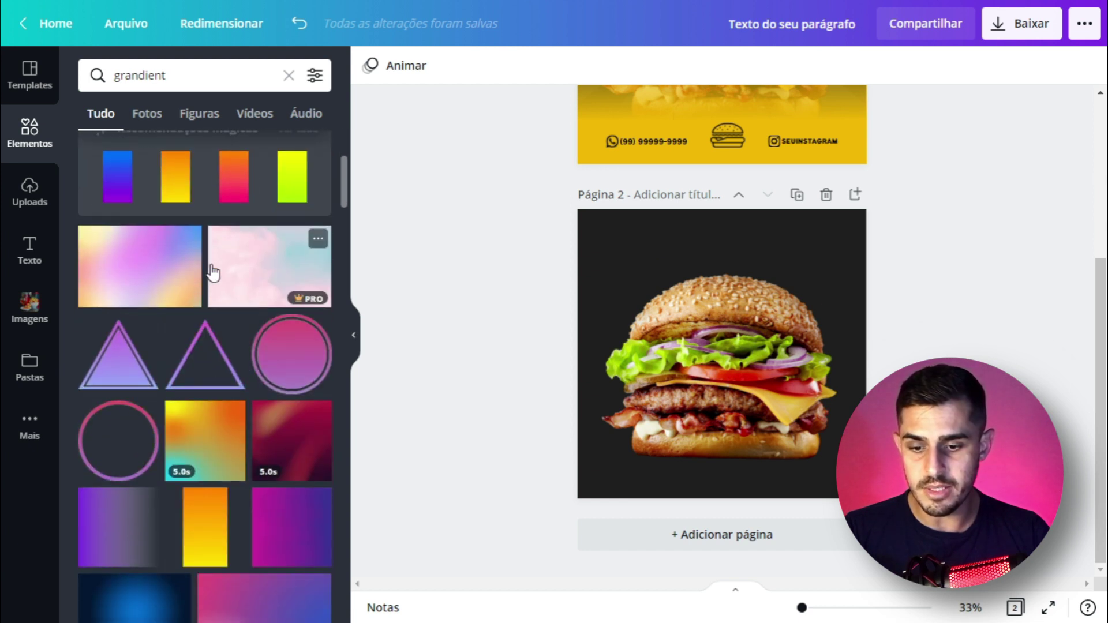
scroll(213, 274, down, 3)
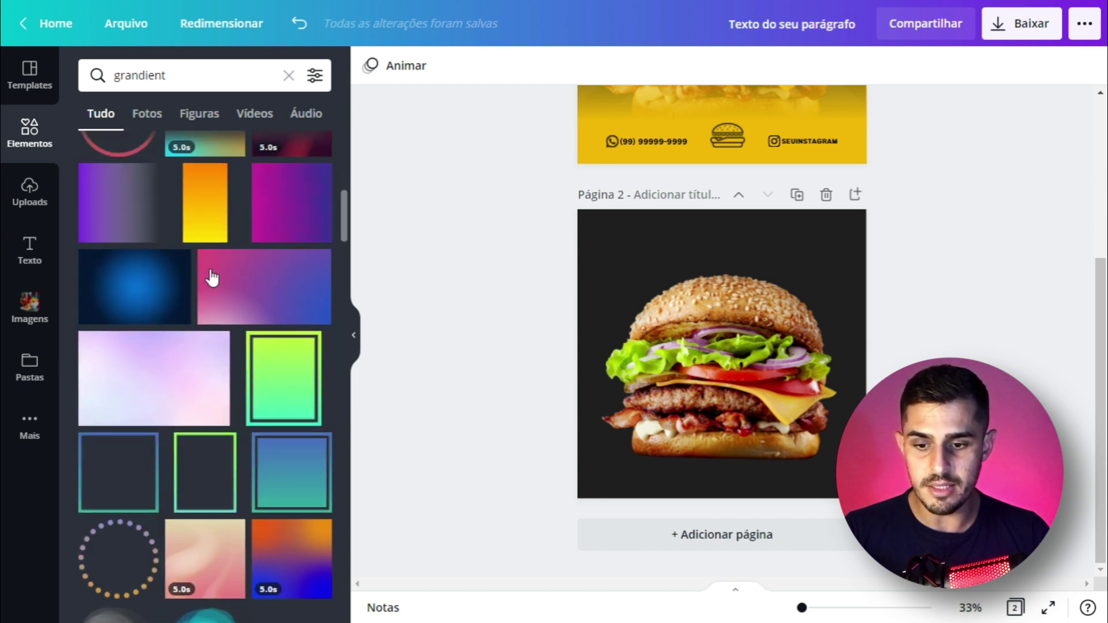
click(112, 211)
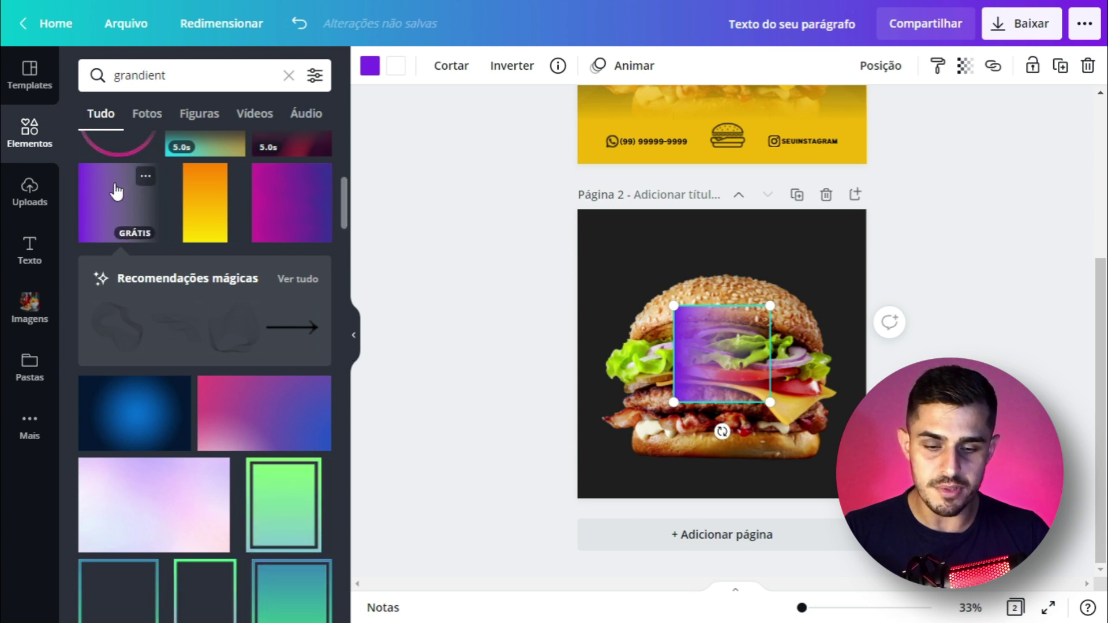
click(353, 335)
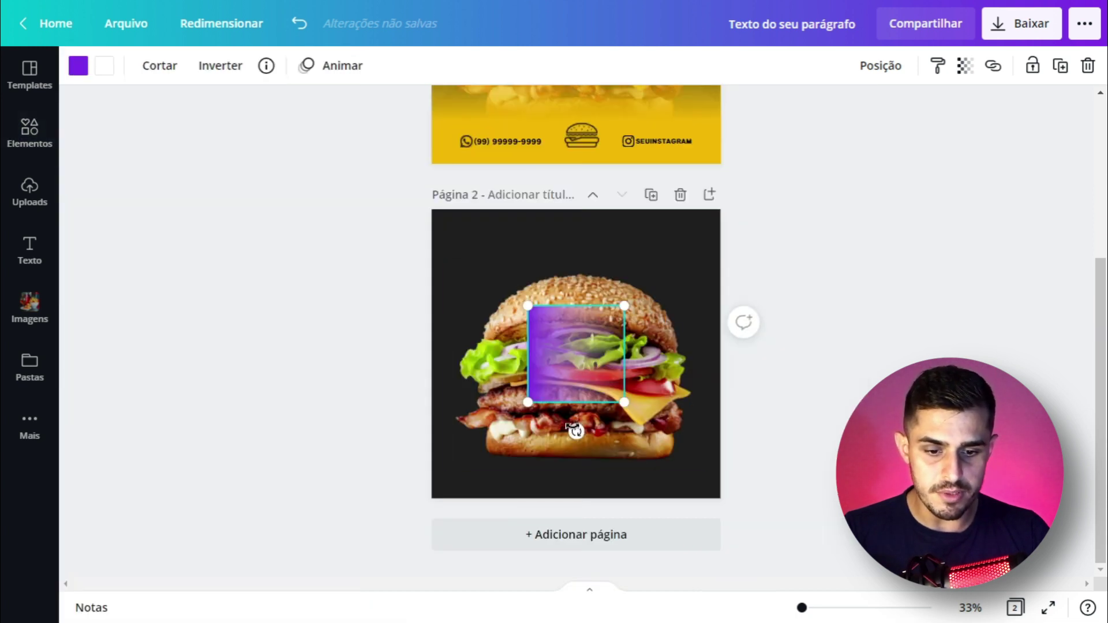
drag(578, 431, 664, 386)
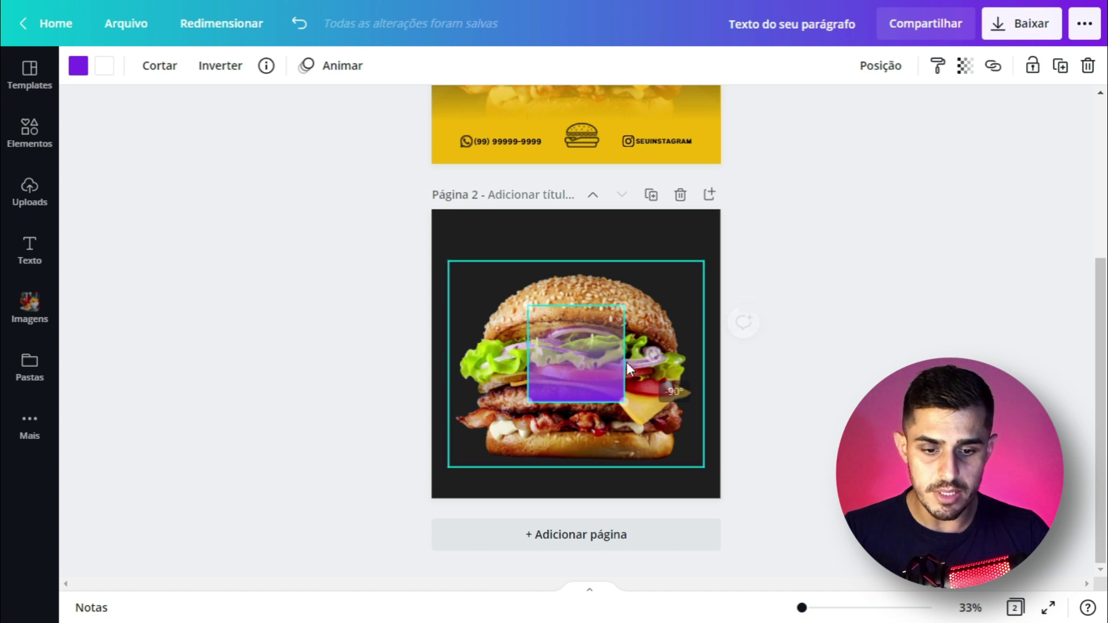
drag(597, 375, 531, 302)
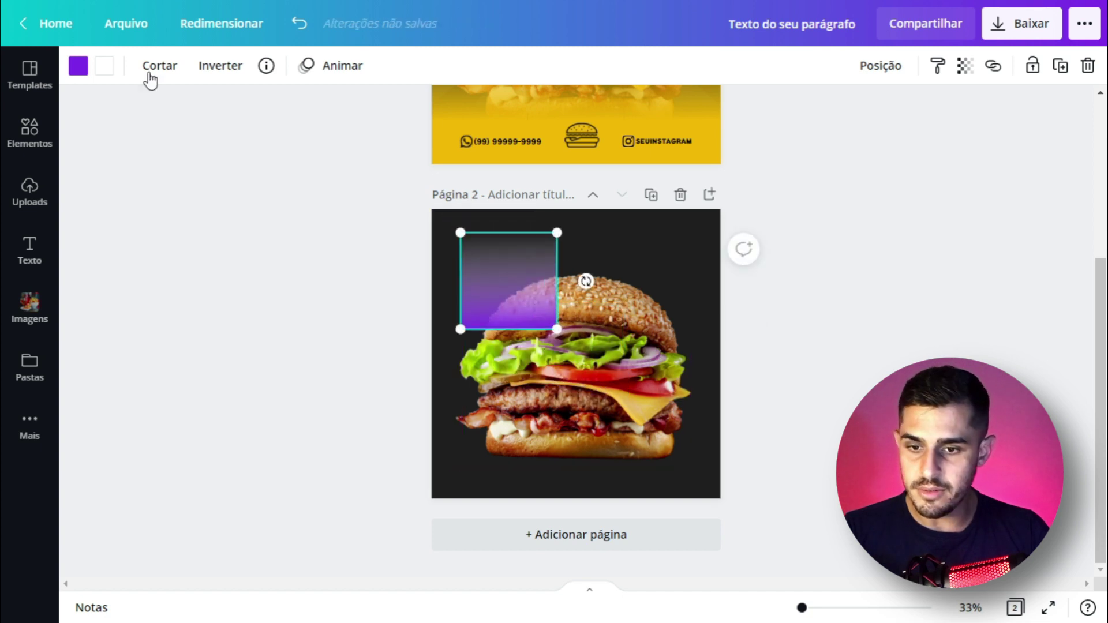
Examine the colour choices for the gradient's purple and white colours.
click(98, 76)
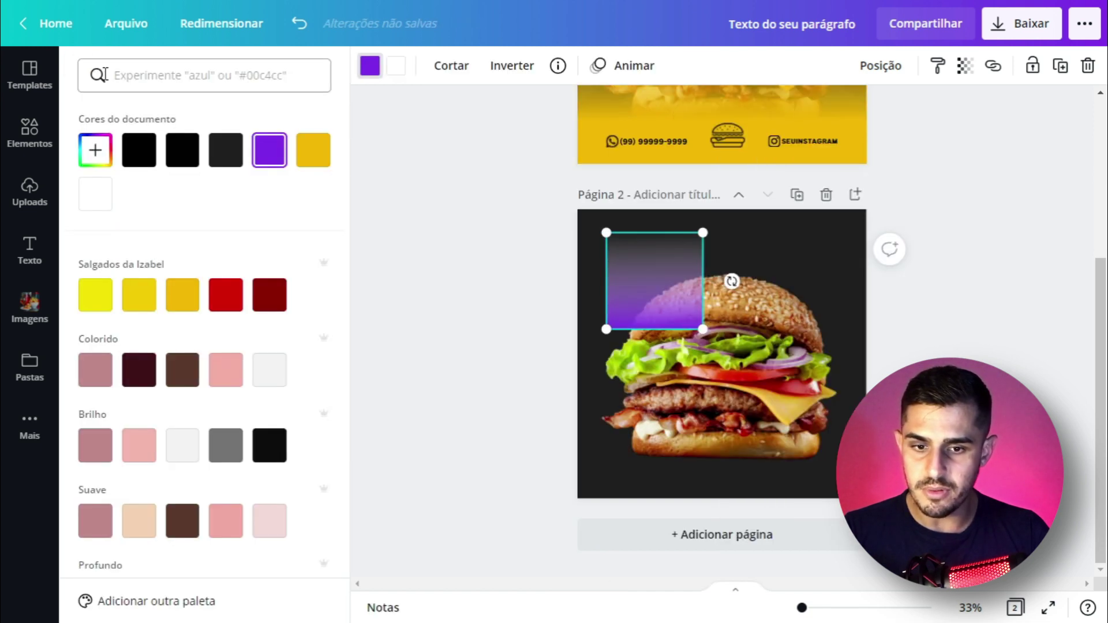
click(365, 72)
click(109, 71)
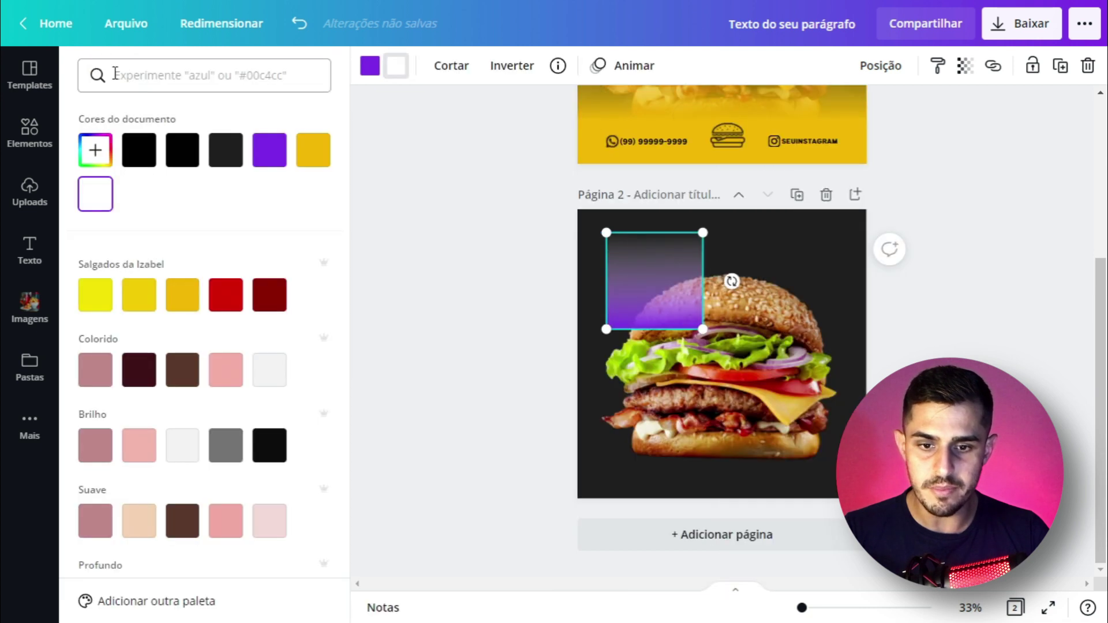
click(374, 68)
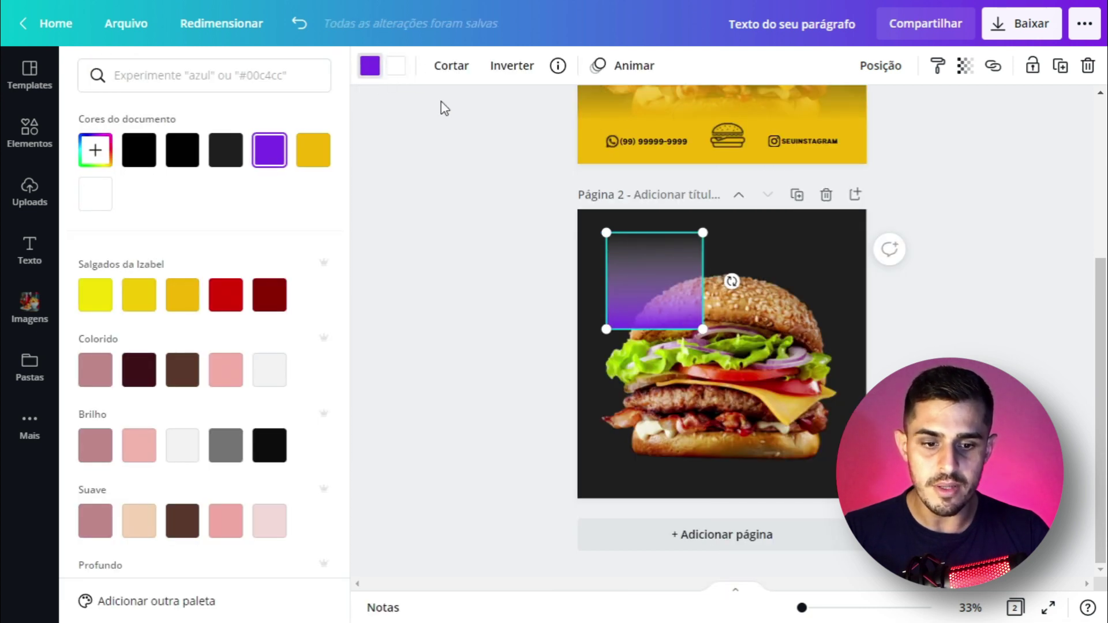
Enlarge the purple gradient to about two thirds of the page width and place it over the burger.
drag(676, 298, 698, 362)
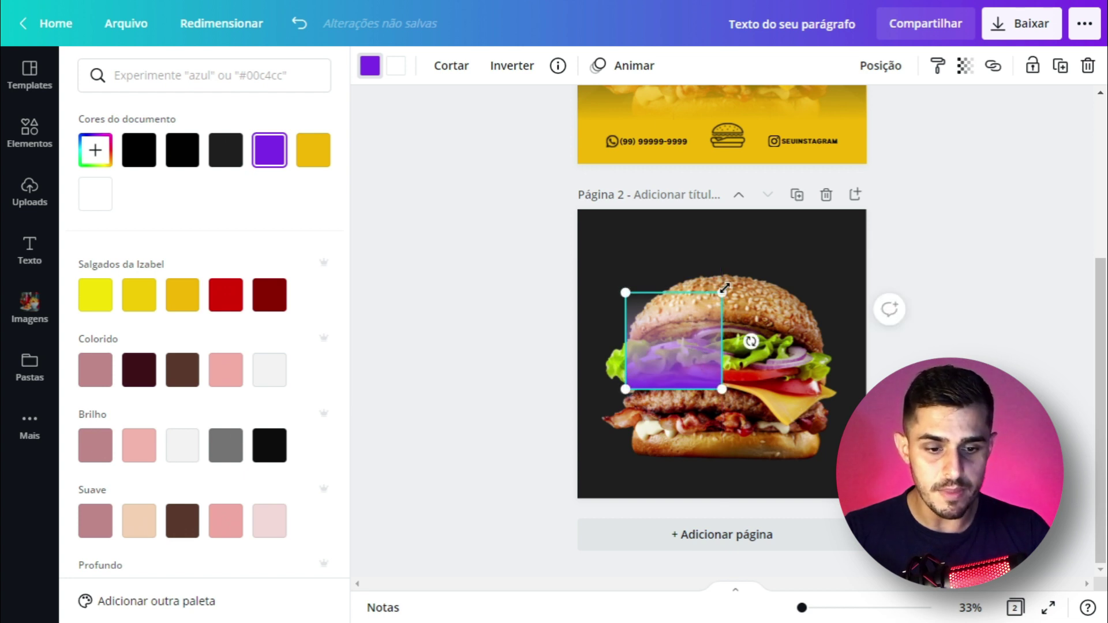
drag(725, 287, 851, 242)
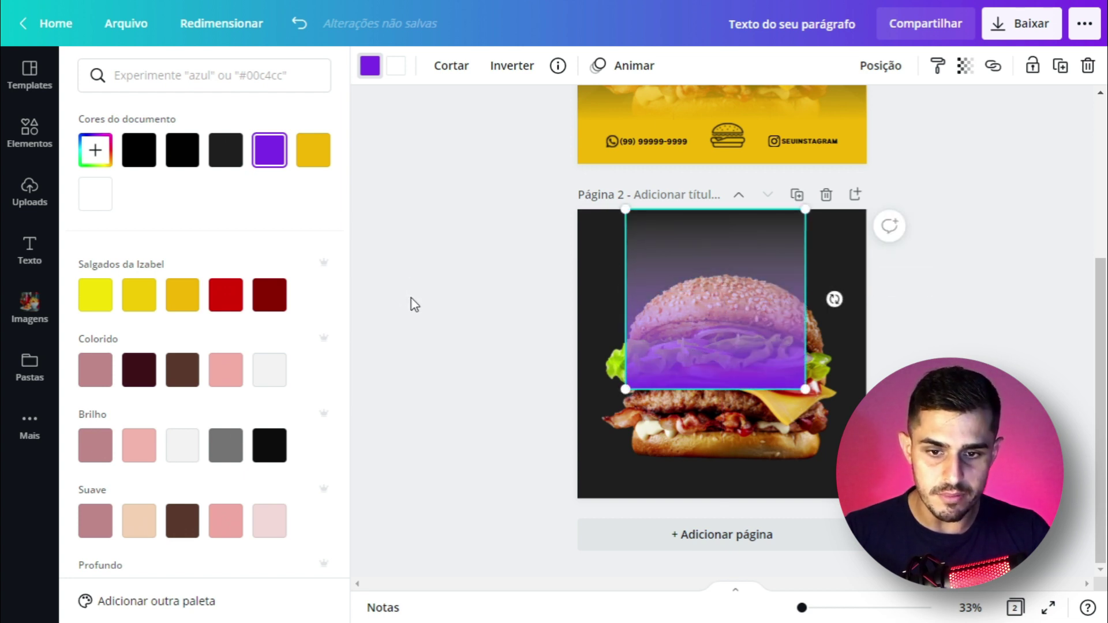
drag(751, 381, 614, 441)
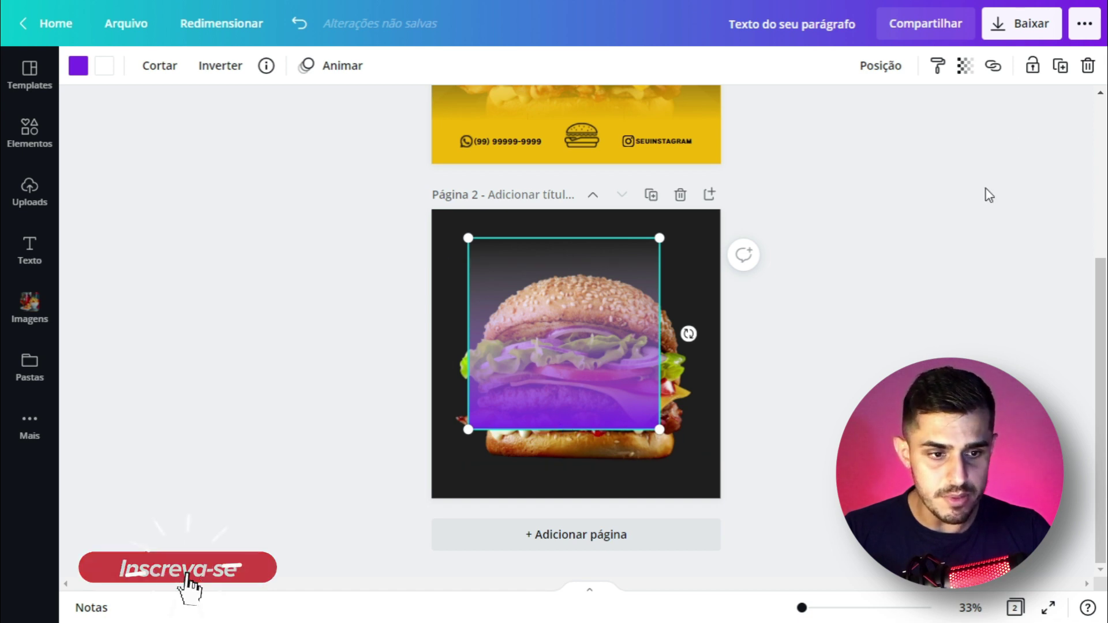
Undo the last gradient move and reposition the gradient so its solid purple edge reaches the burger's bottom bun.
click(964, 67)
click(619, 359)
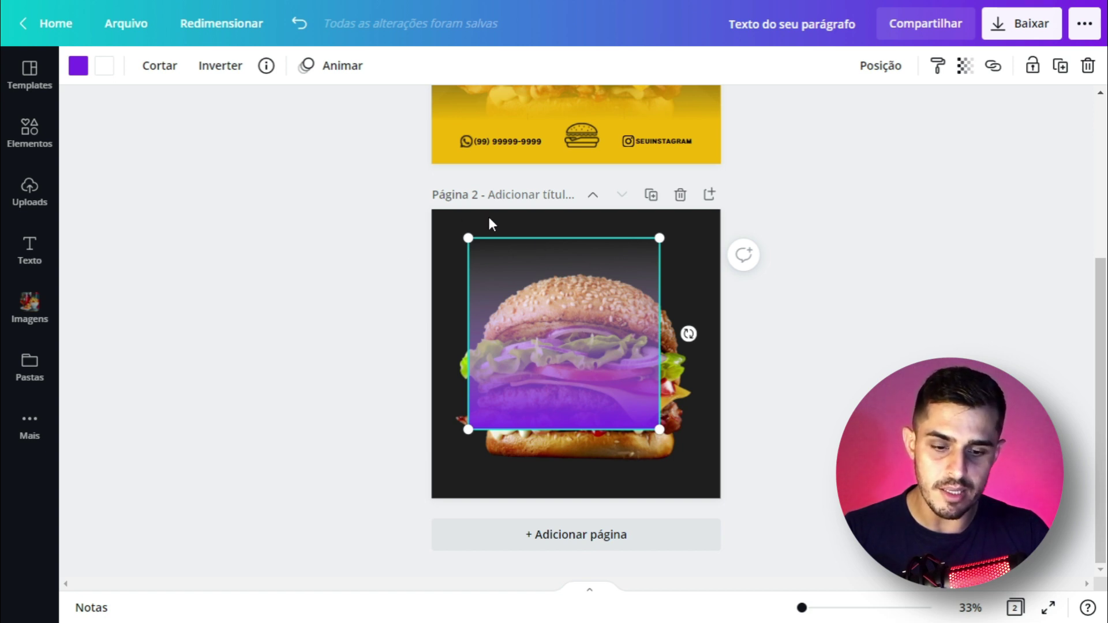
key(ctrl+z)
scroll(514, 230, up, 2)
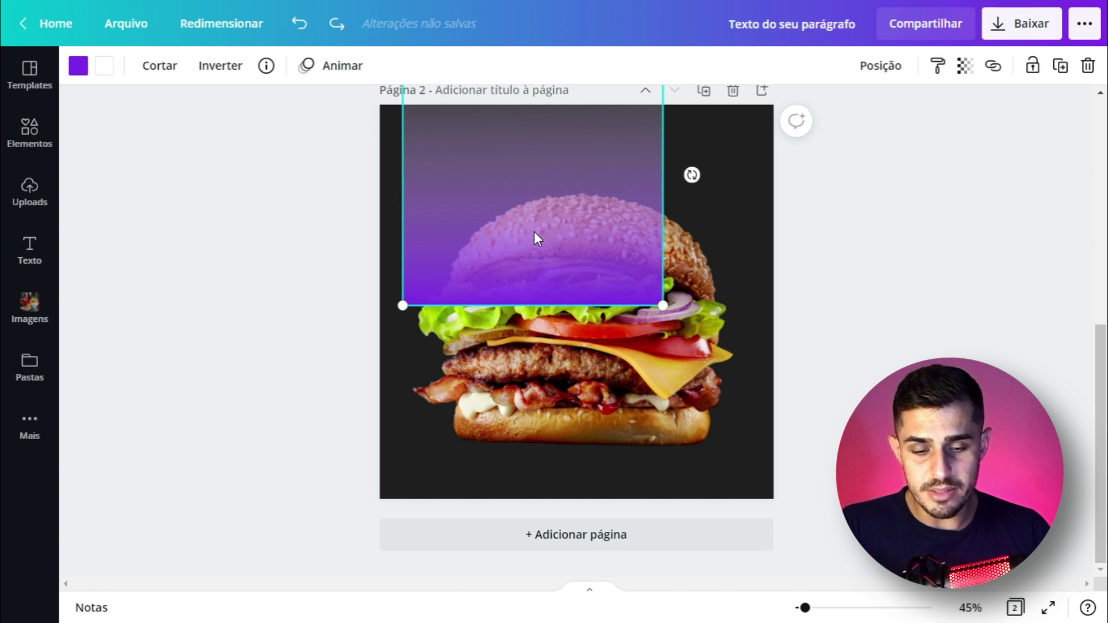
drag(534, 231, 534, 376)
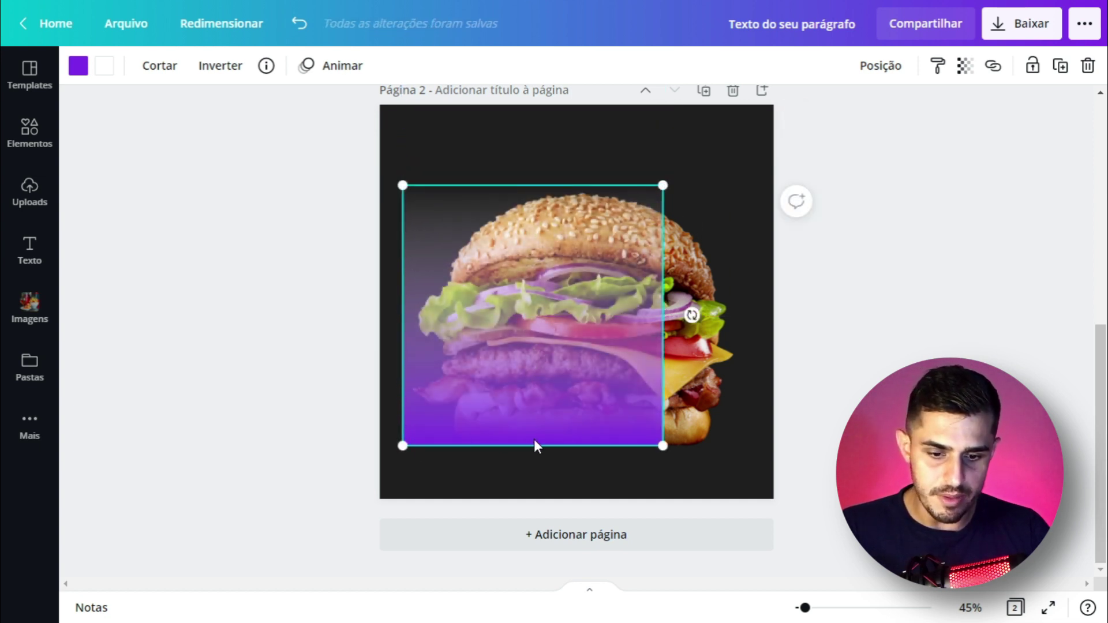
Try the purple gradient against the page's left edge and centred higher over the burger.
drag(501, 409, 482, 398)
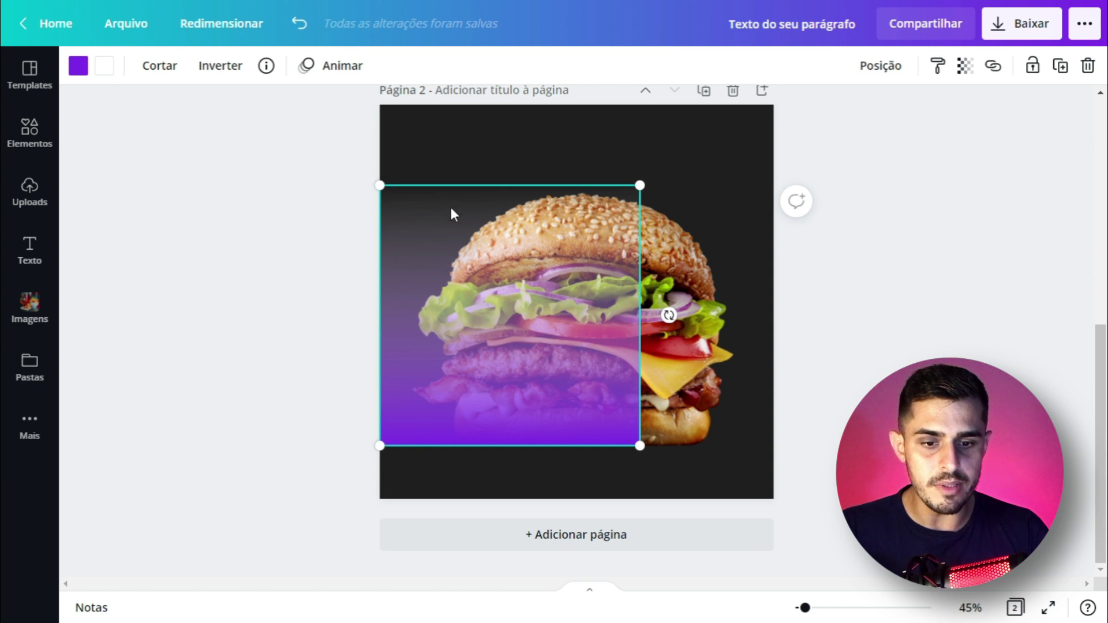
drag(512, 258, 570, 217)
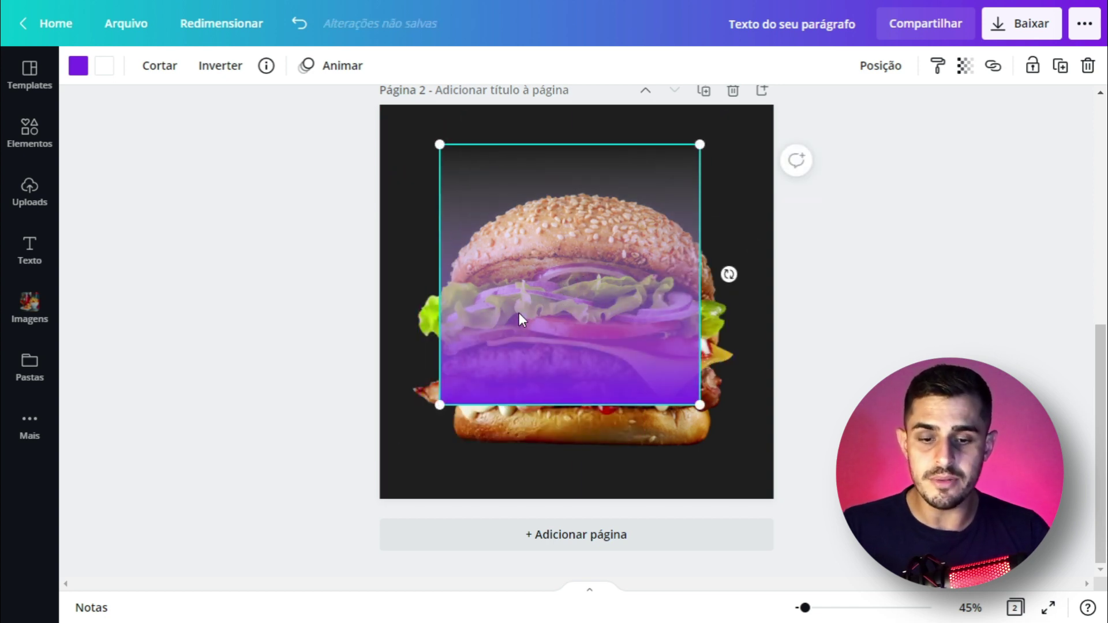
mouse_move(538, 358)
mouse_down()
mouse_move(467, 396)
mouse_move(525, 357)
mouse_up()
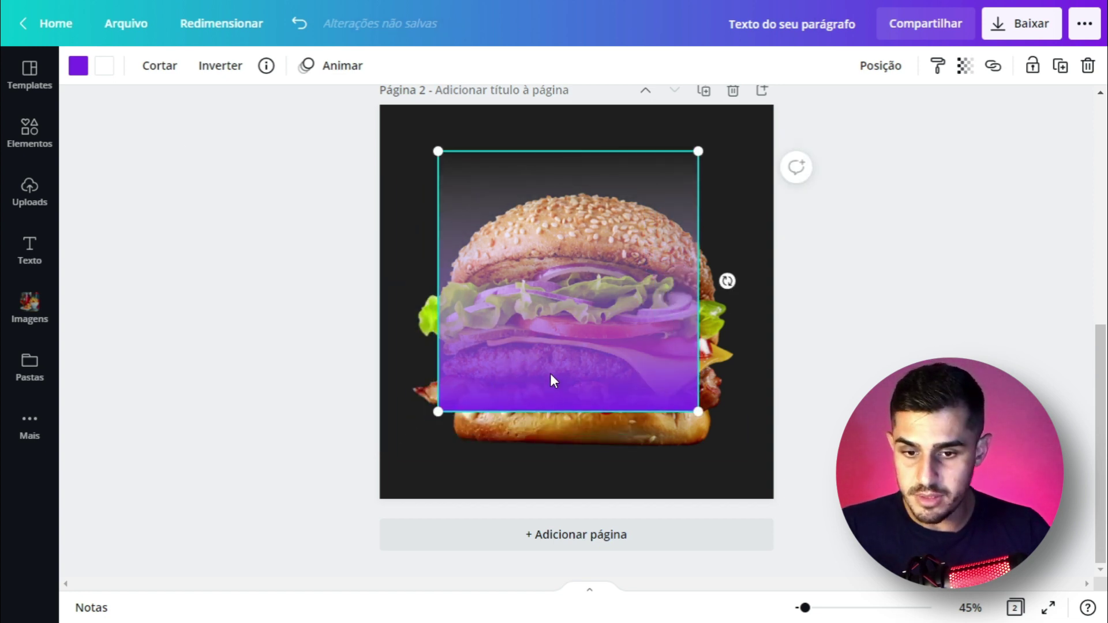
Recolour the gradient's purple to the document's gold and place the gradient against the page's left edge over the burger.
click(78, 66)
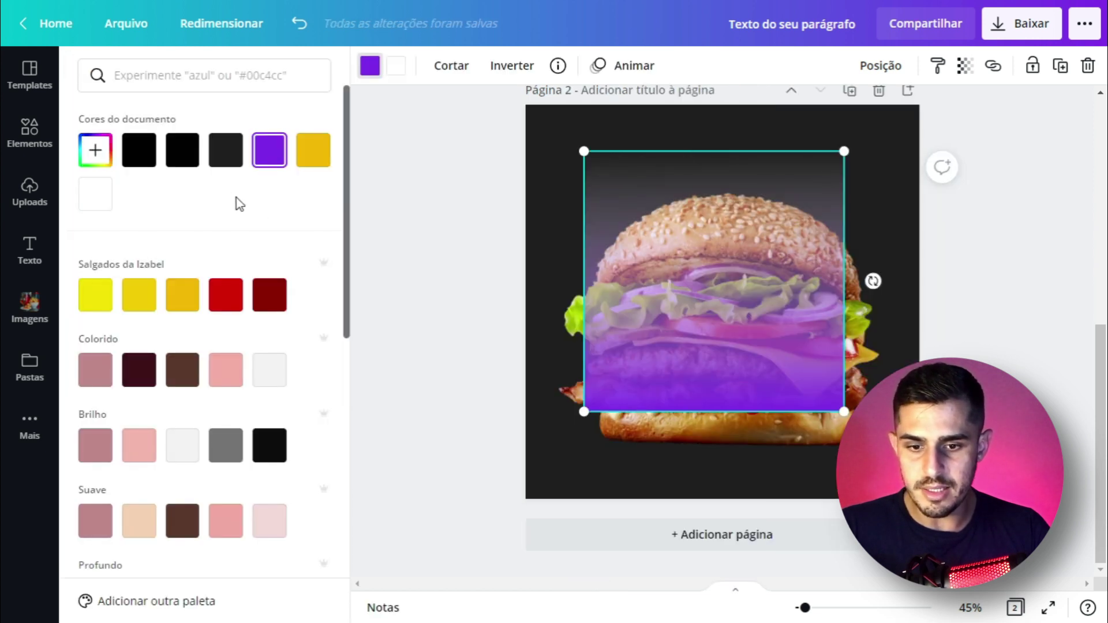
click(315, 153)
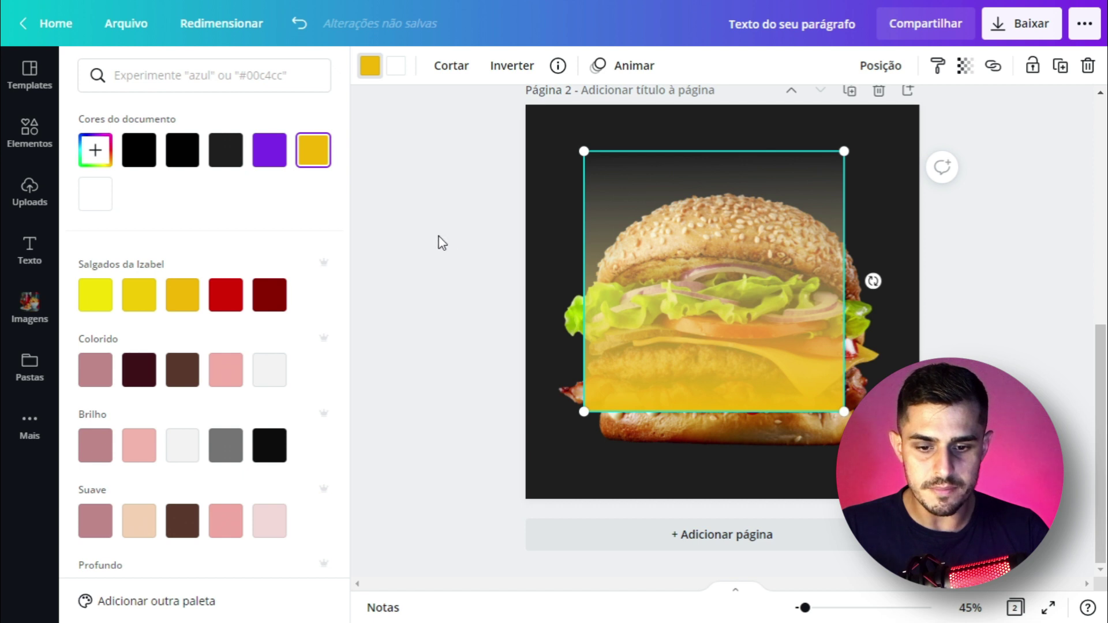
click(442, 243)
drag(604, 249, 545, 282)
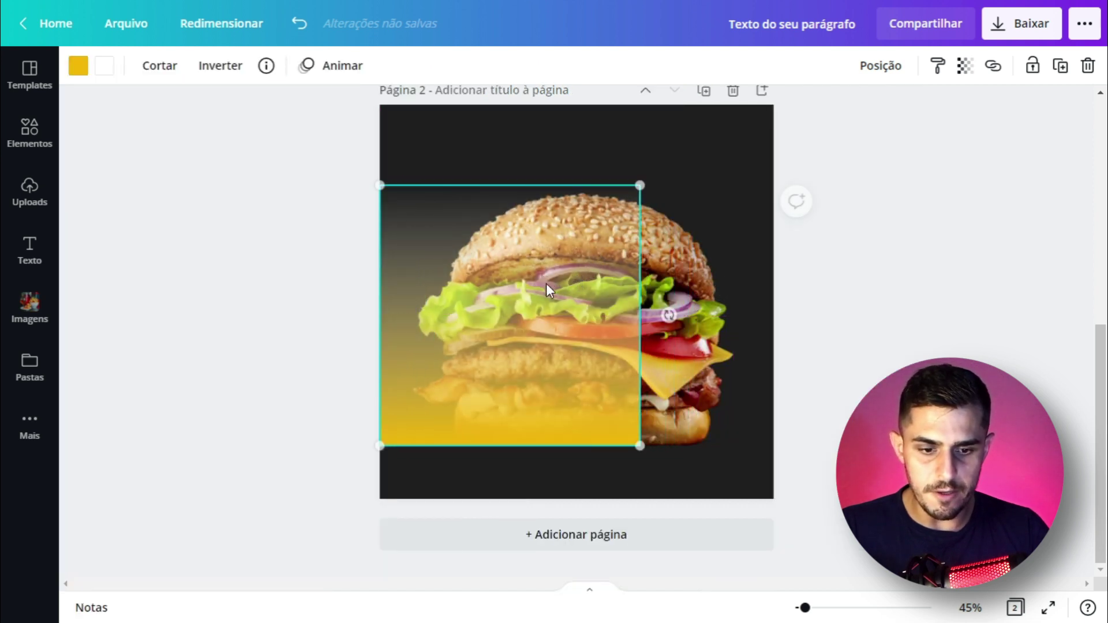
click(882, 263)
click(600, 403)
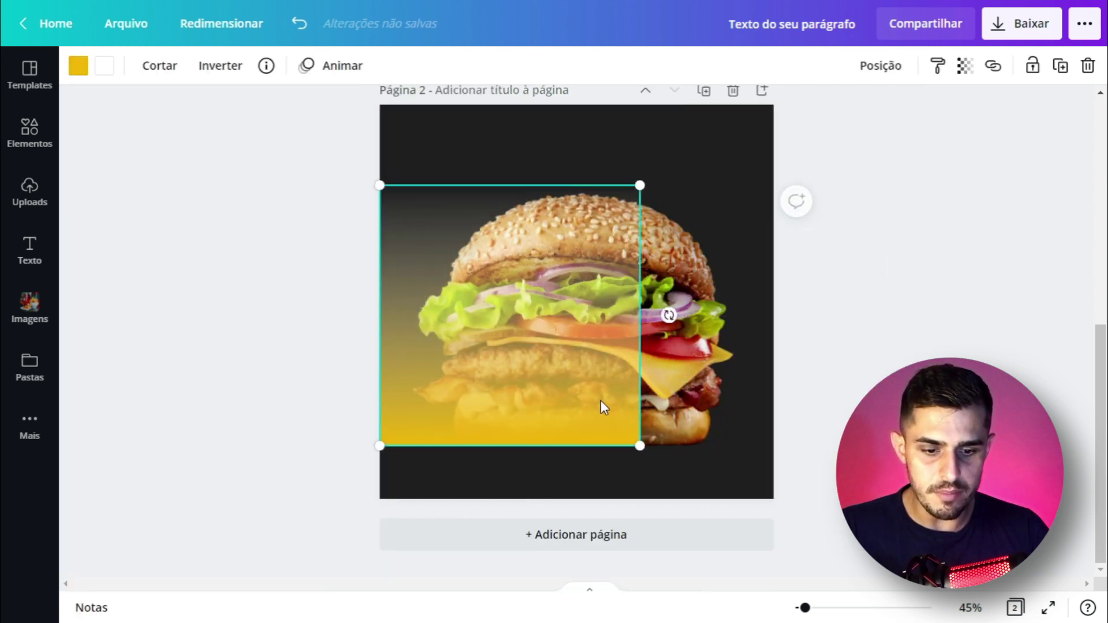
Enlarge the gold gradient to the full page width, with its solid edge across the burger's bottom bun.
drag(634, 453, 801, 500)
drag(661, 455, 652, 353)
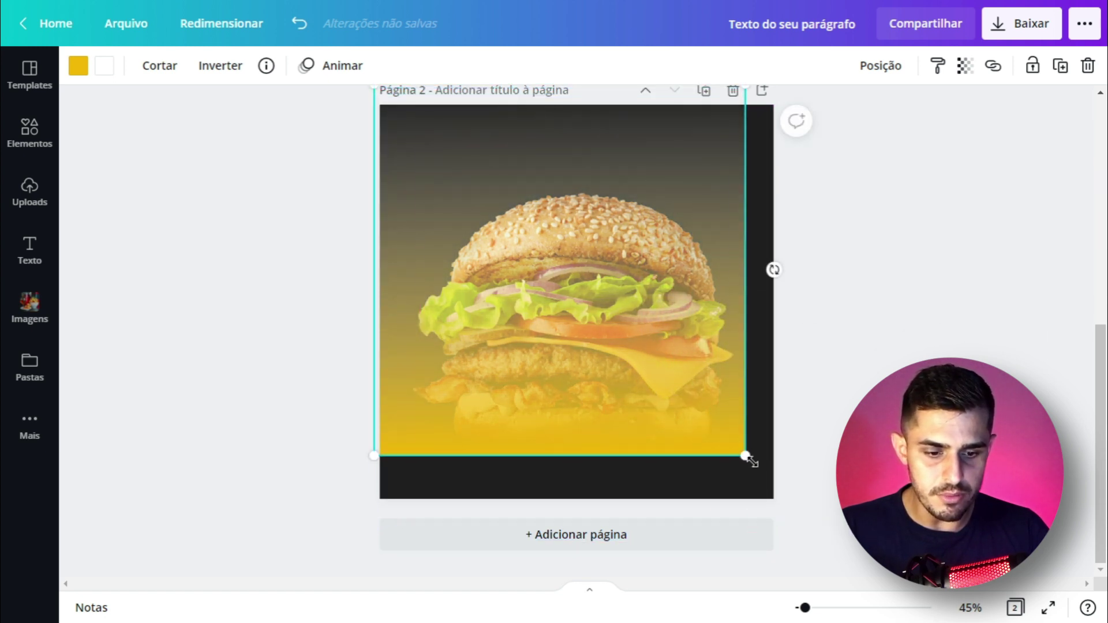
drag(748, 457, 787, 468)
drag(705, 449, 706, 414)
scroll(803, 420, up, 2)
scroll(806, 420, down, 2)
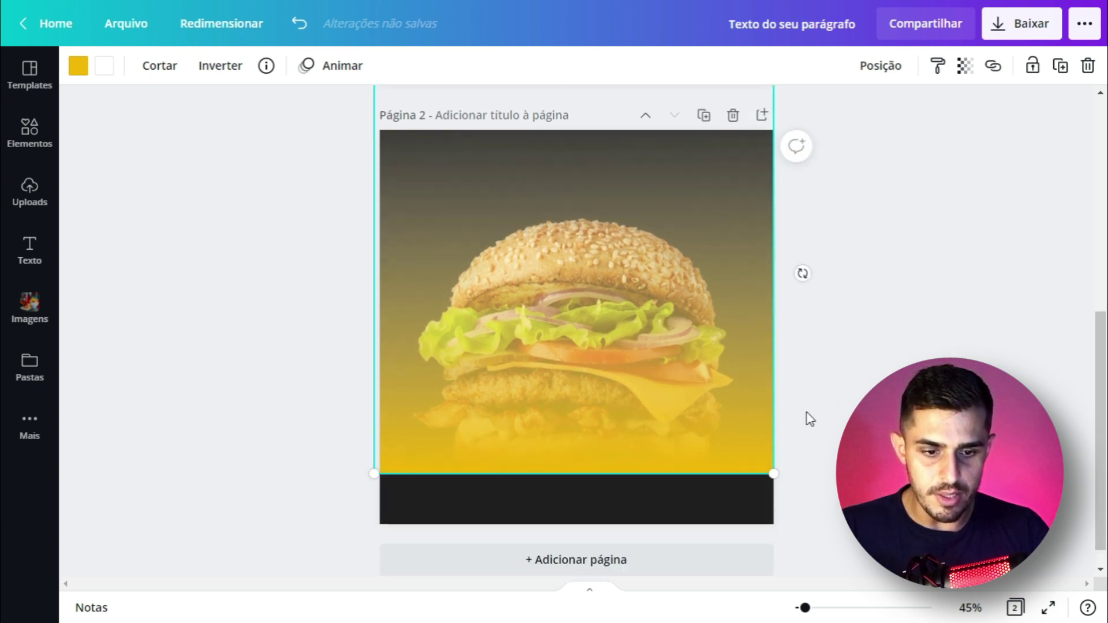
click(825, 352)
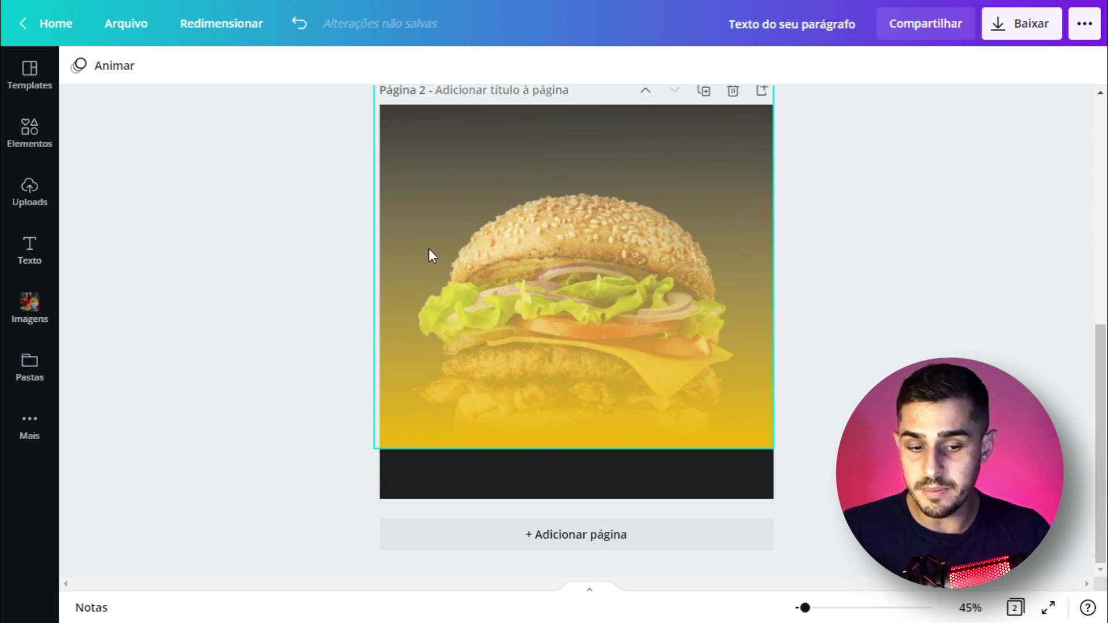
scroll(462, 265, up, 1)
scroll(487, 277, down, 1)
scroll(490, 273, up, 1)
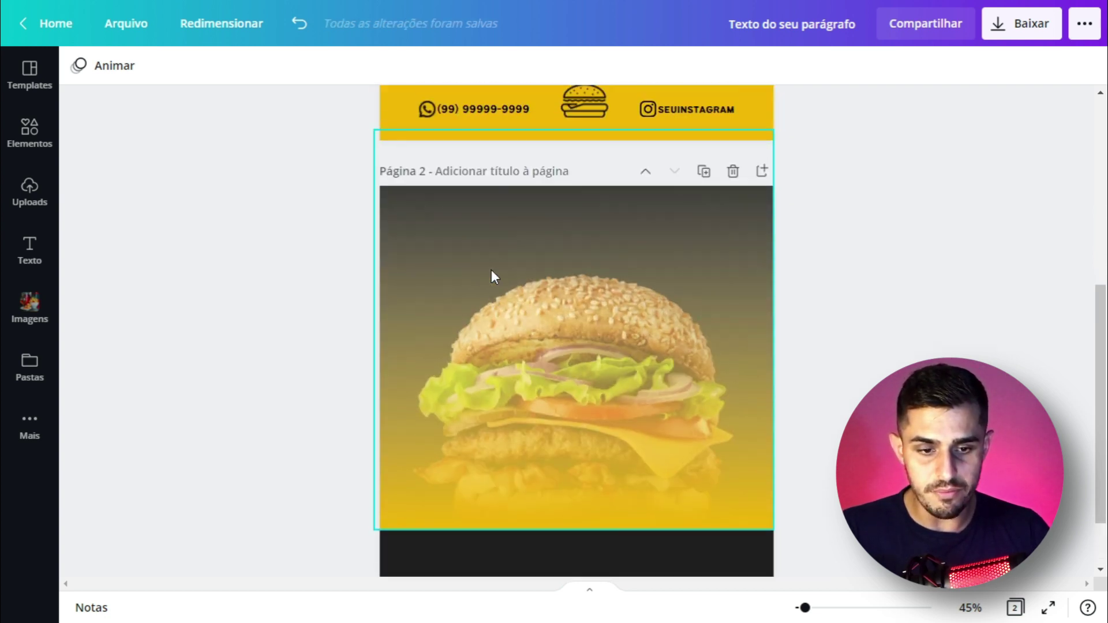
Shrink the gradient to about a quarter of the page width and align it to the page's left edge beside the bottom bun.
click(635, 234)
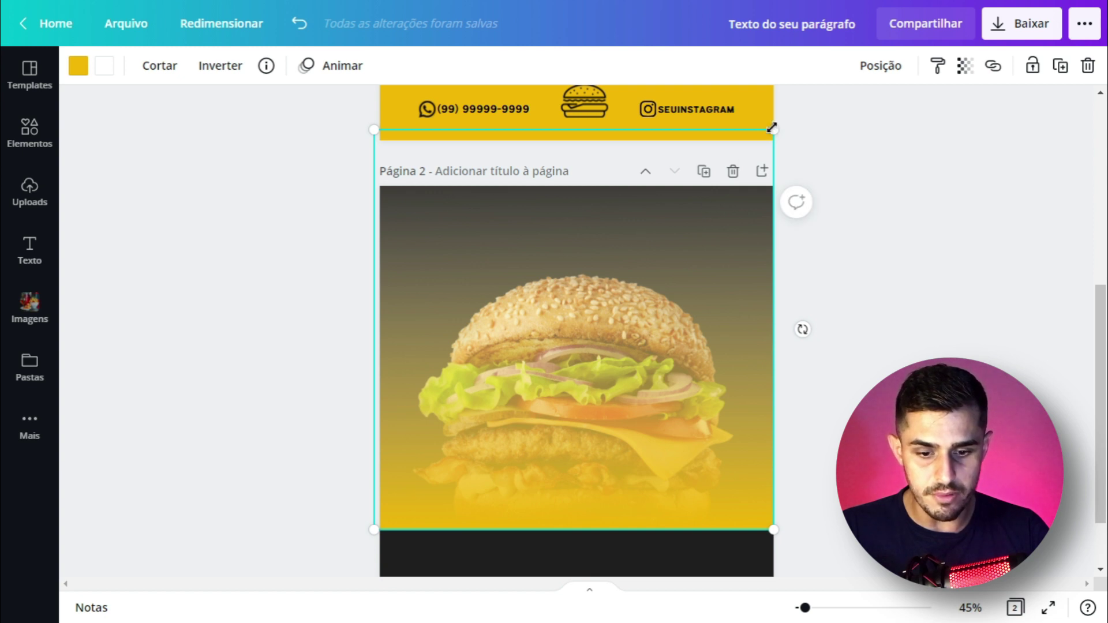
drag(773, 130, 557, 336)
drag(502, 375, 438, 406)
scroll(818, 326, down, 2)
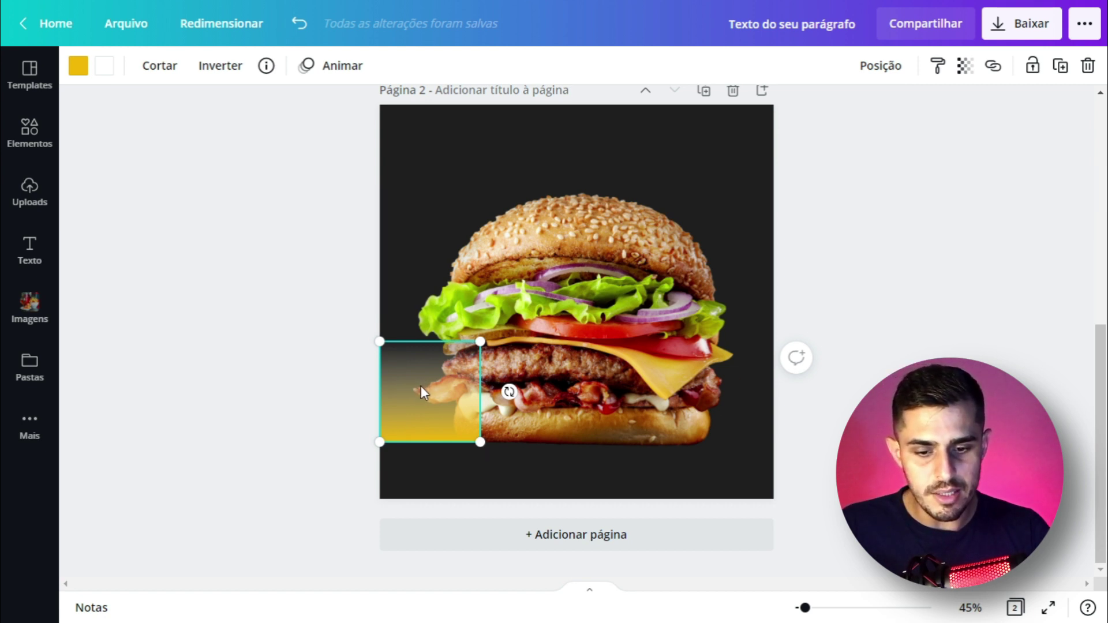
Duplicate the small gradient side by side until four copies span the page width across the bottom bun.
drag(420, 385, 520, 389)
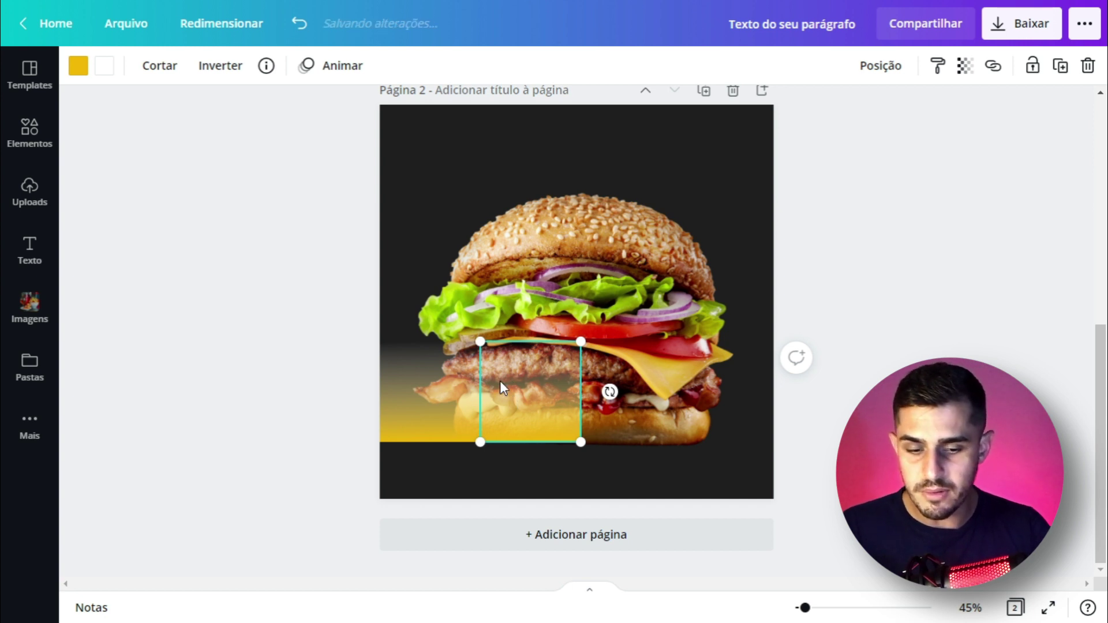
key(alt)
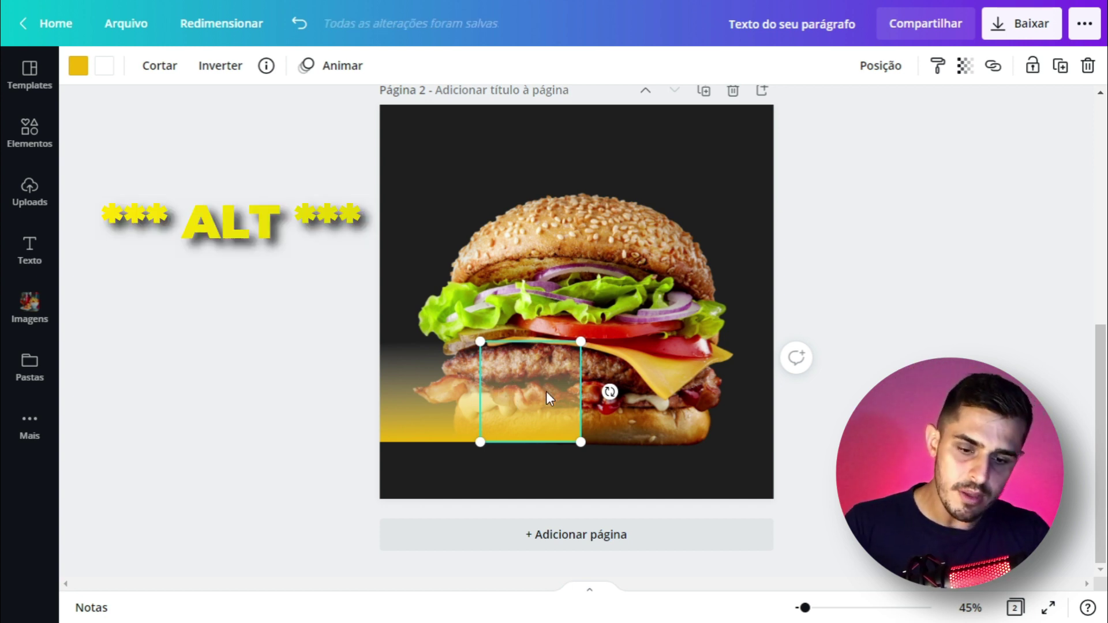
drag(546, 391, 744, 401)
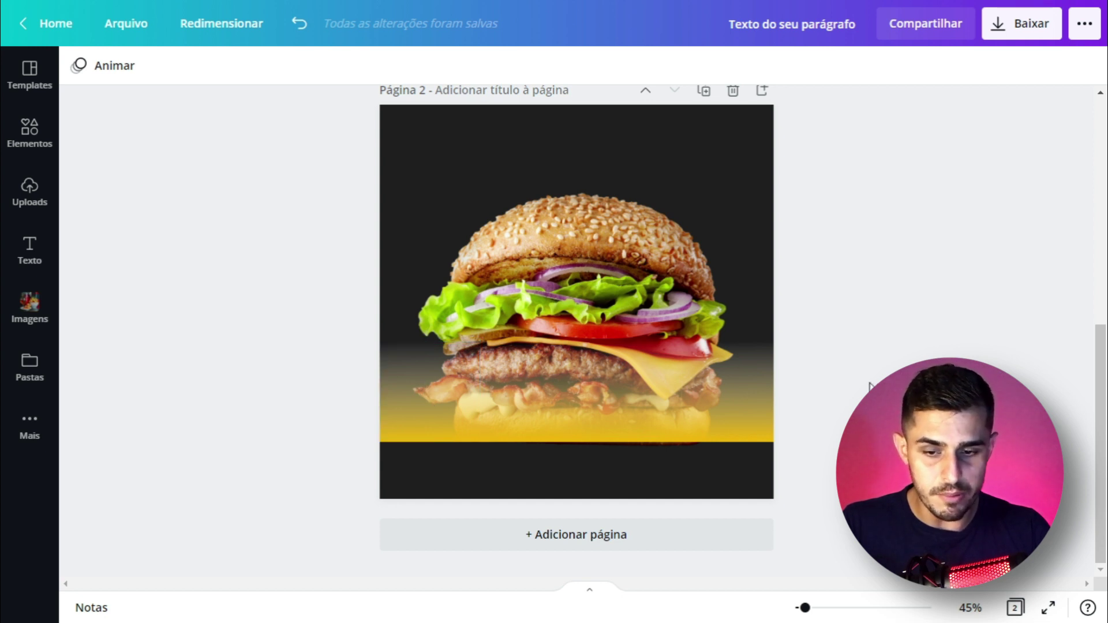
Replace the white colour in all four gradient copies with the document's gold, comparing the last copy before and after.
click(434, 382)
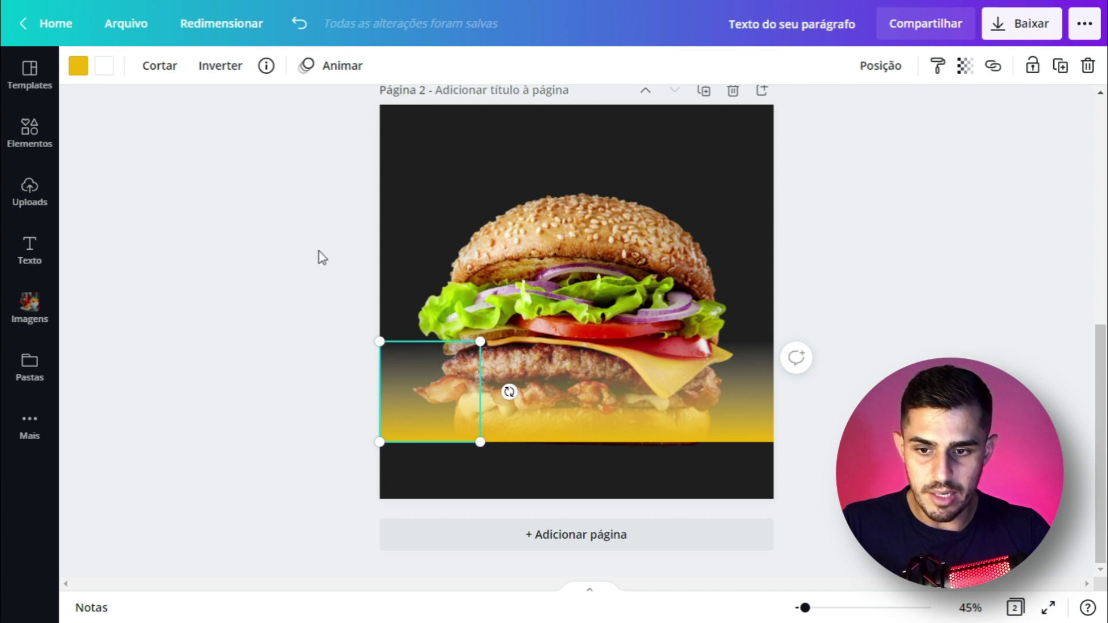
click(103, 68)
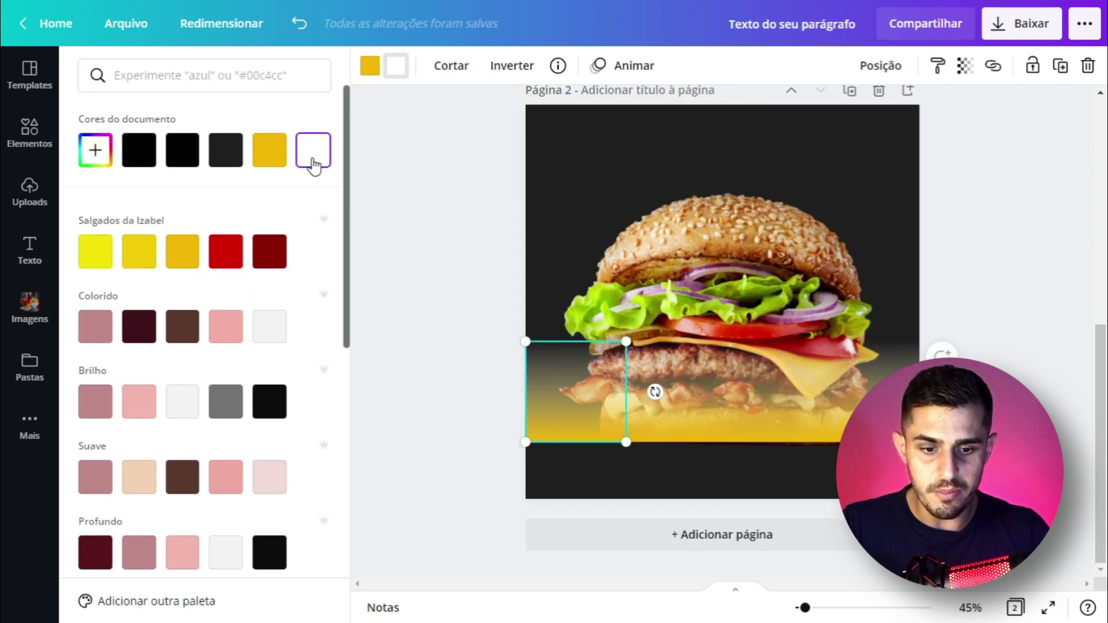
click(269, 150)
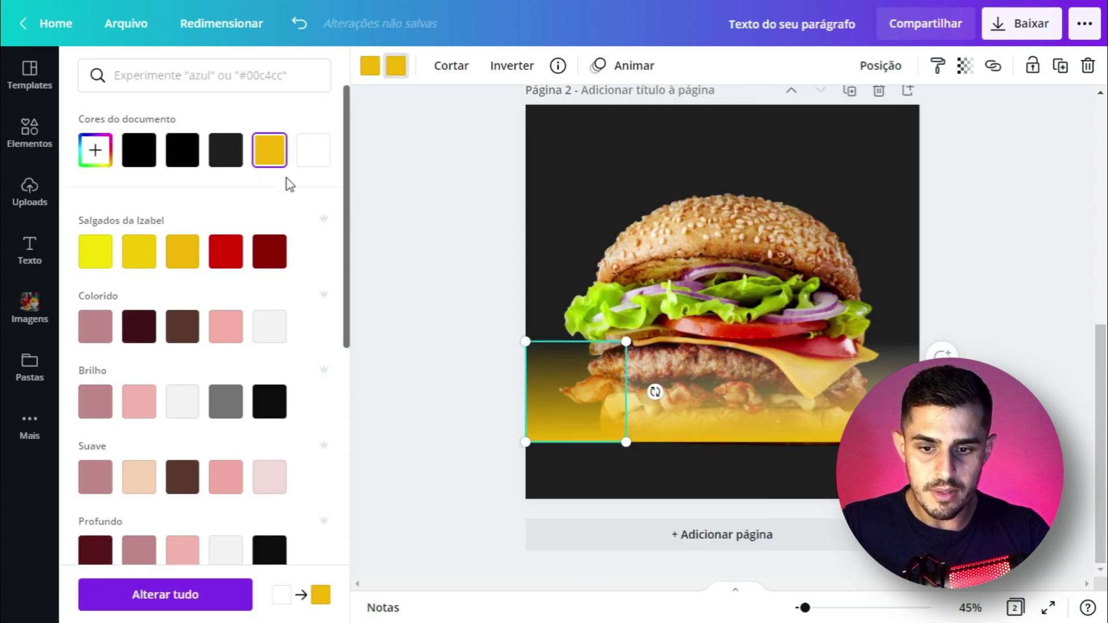
key(Escape)
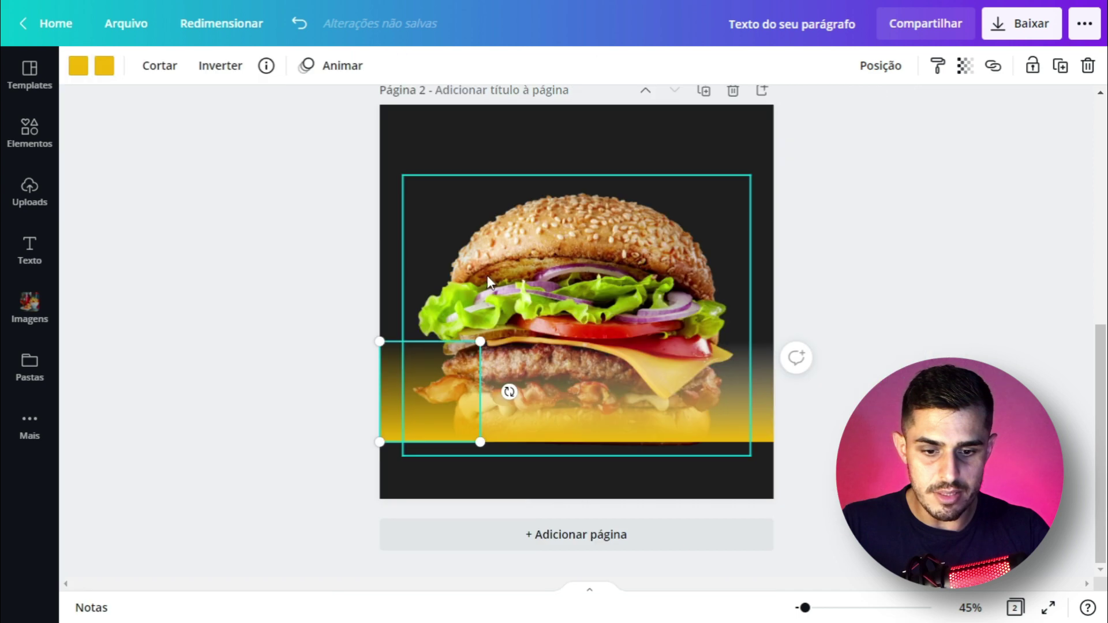
click(522, 382)
click(98, 73)
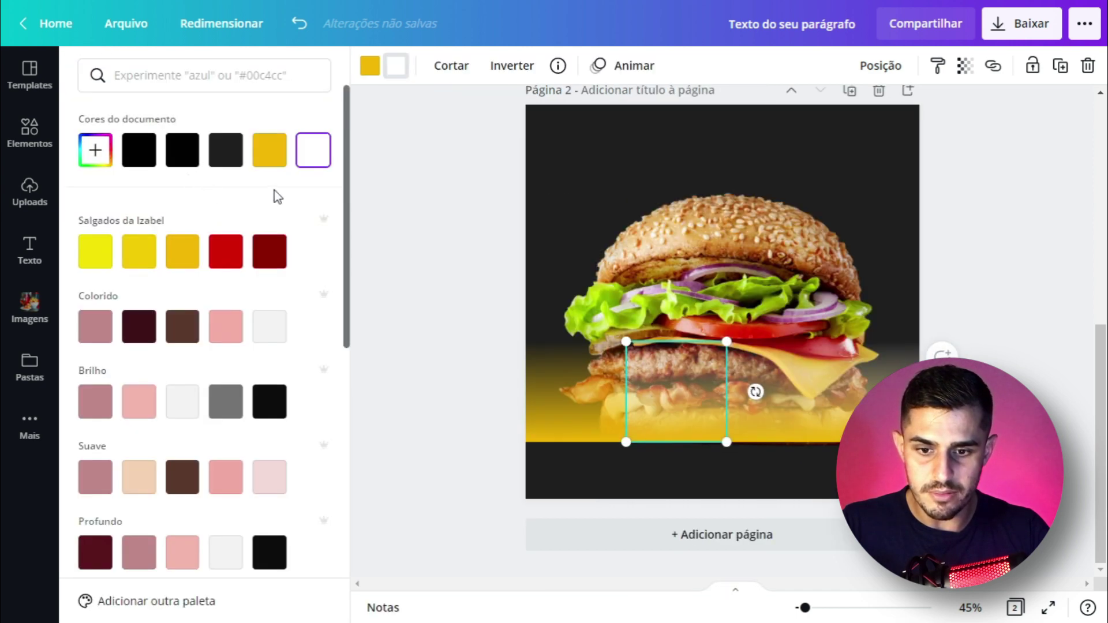
click(269, 150)
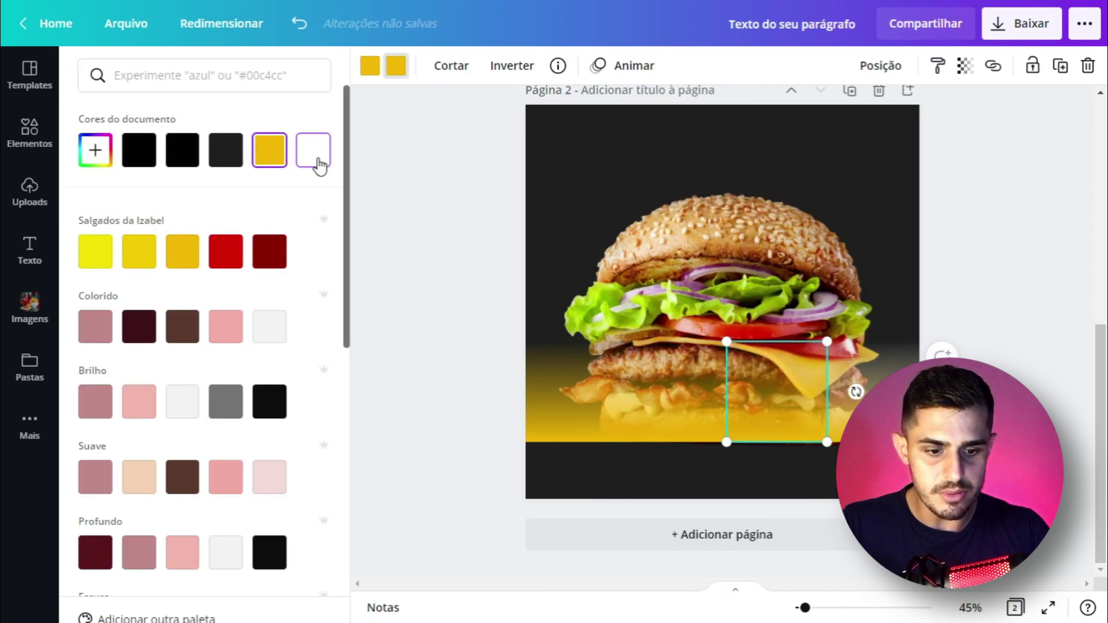
key(Tab)
click(277, 150)
click(456, 162)
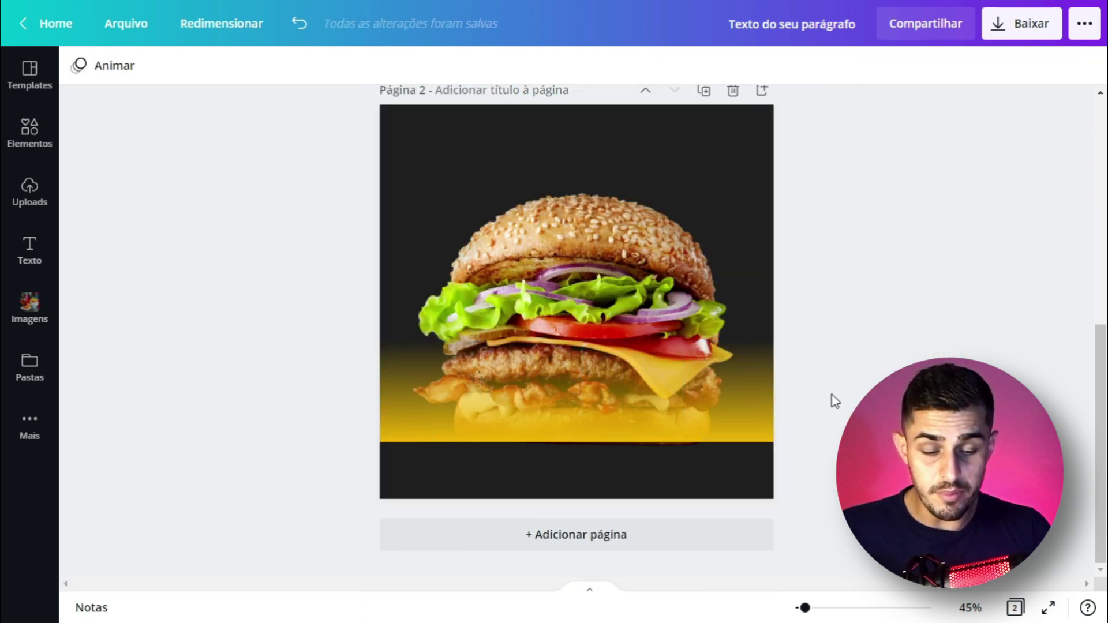
key(ctrl+z)
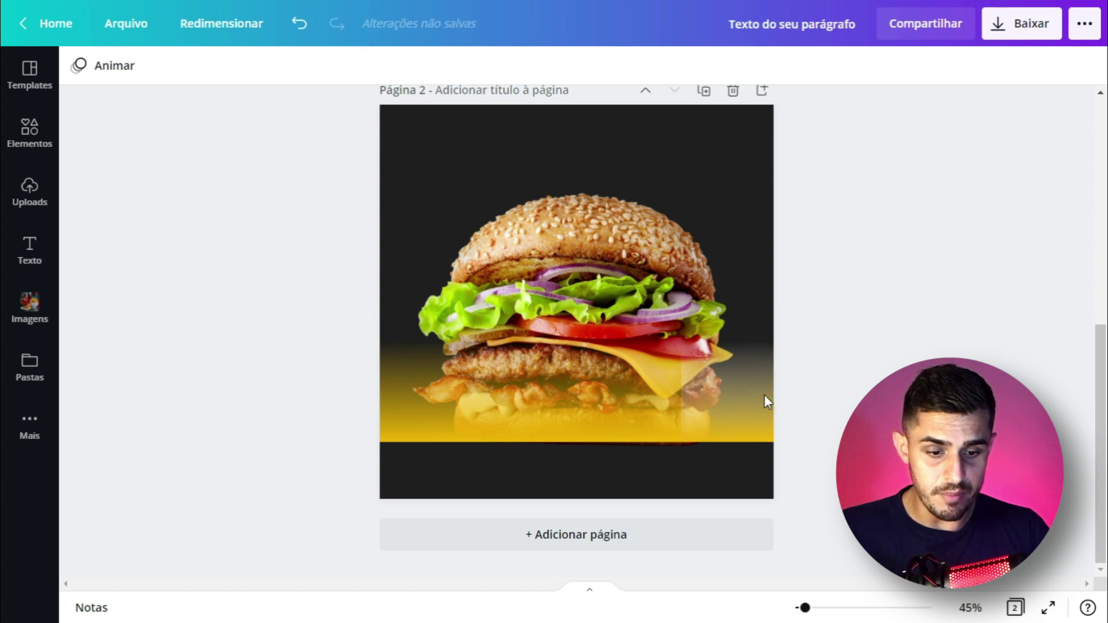
key(ctrl+y)
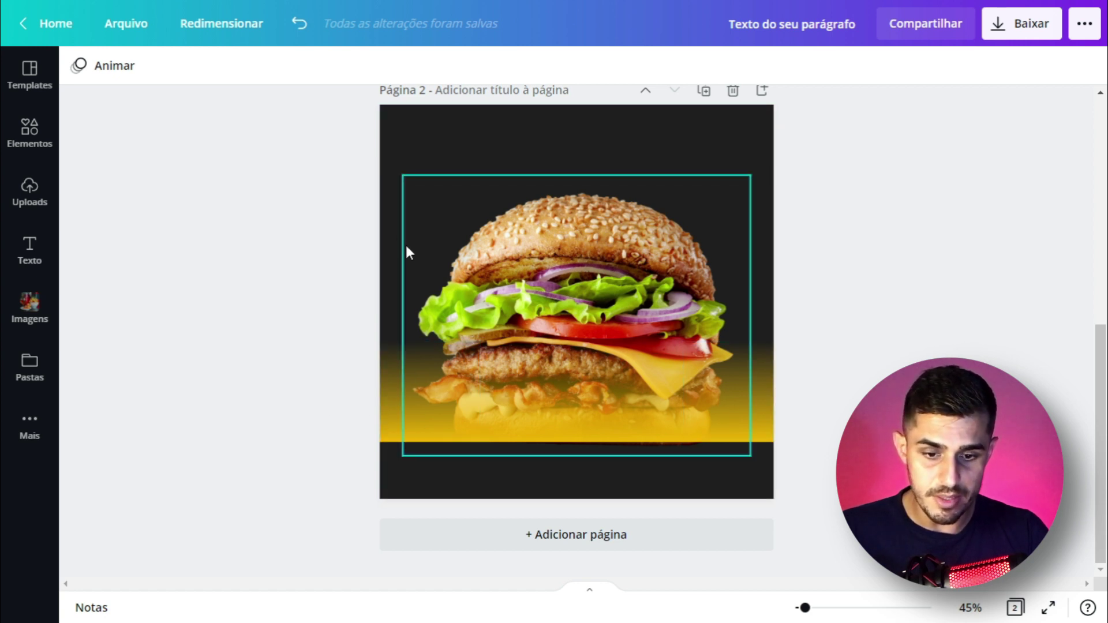
Delete the rightmost gradient copy and enlarge the remaining three together until they span the full page width.
click(752, 412)
key(Delete)
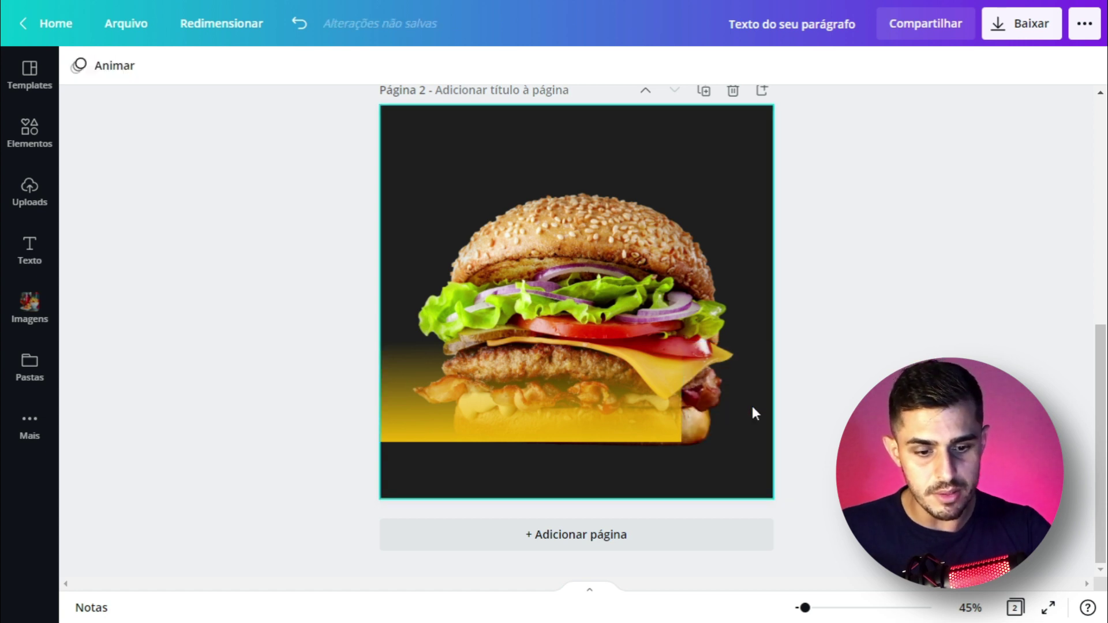
click(441, 390)
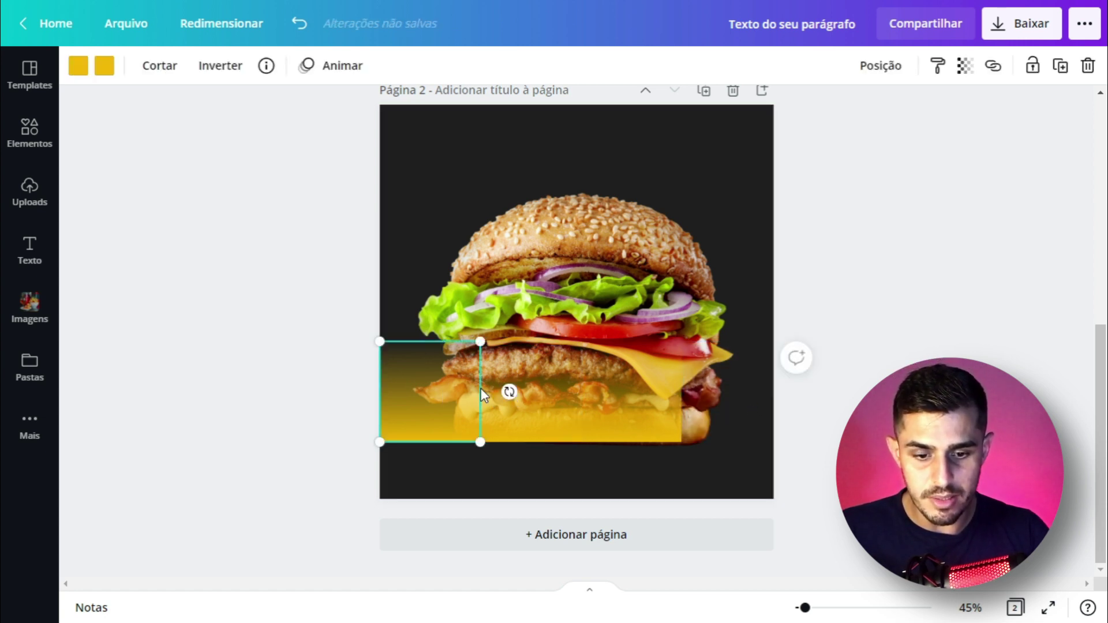
shift+click(542, 398)
shift+click(617, 396)
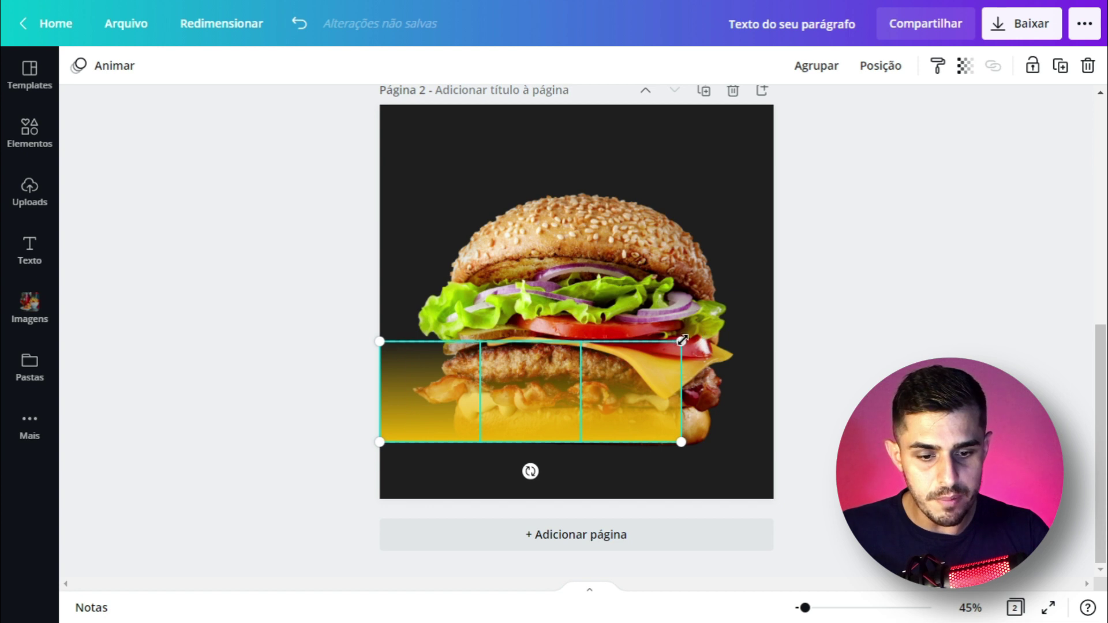
drag(681, 341, 774, 310)
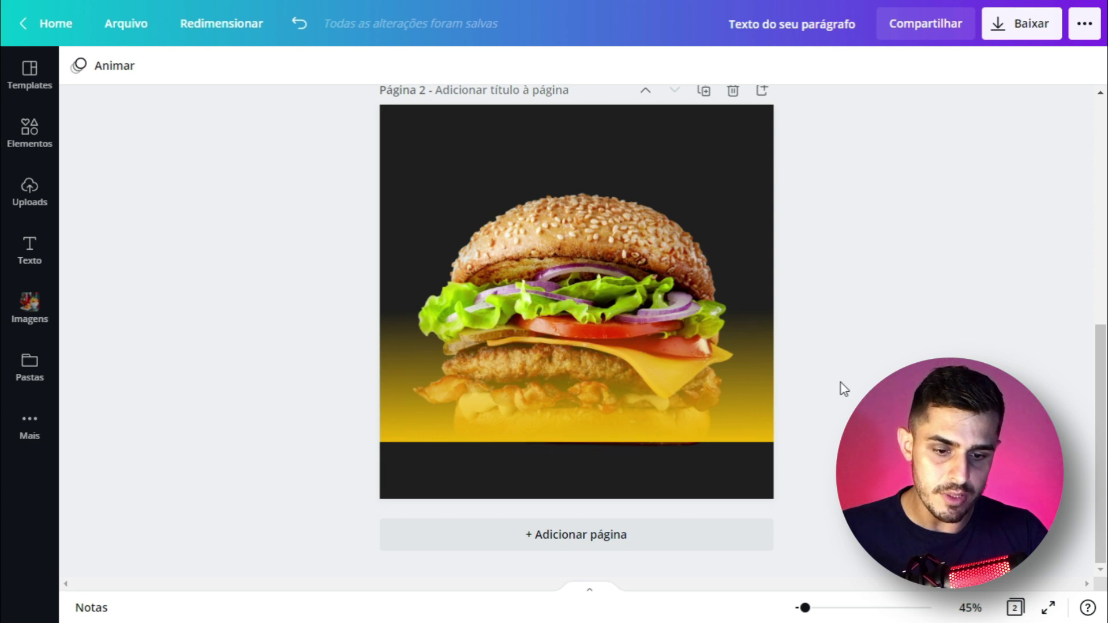
Add a rectangle that fills the dark strip below the gradients across the full page width.
scroll(844, 380, up, 8)
scroll(851, 360, down, 7)
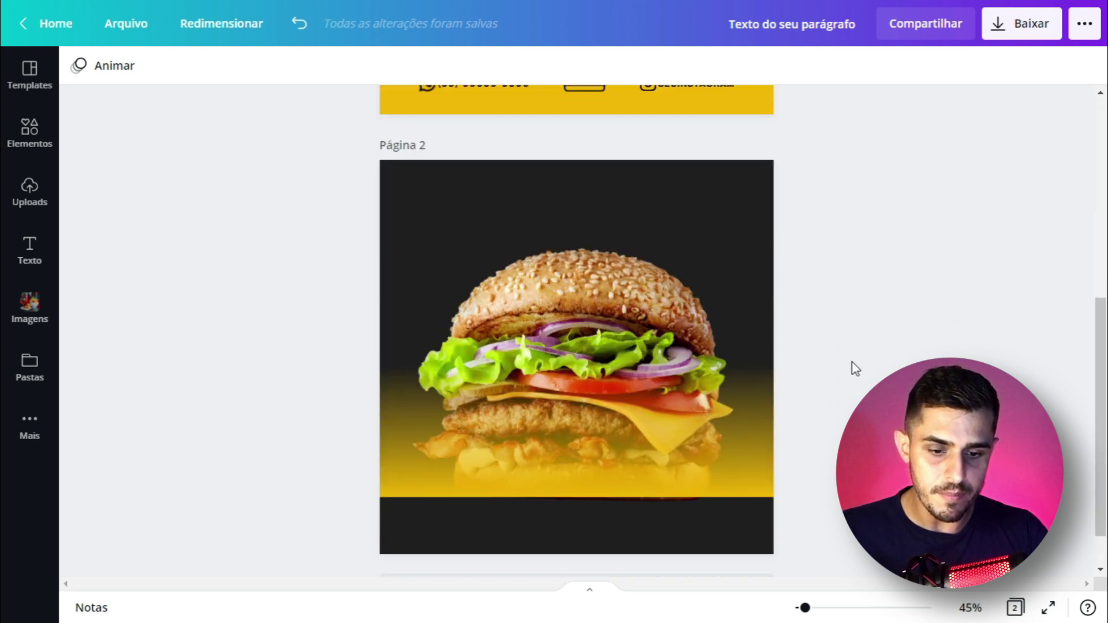
scroll(853, 362, down, 1)
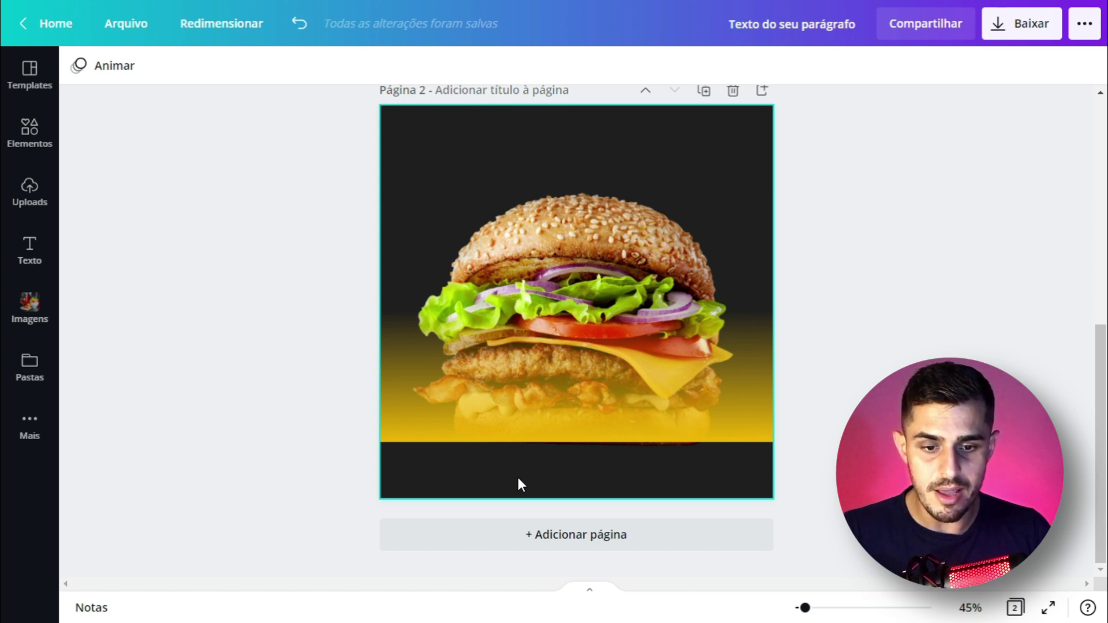
key(r)
drag(576, 458, 529, 462)
drag(694, 470, 773, 468)
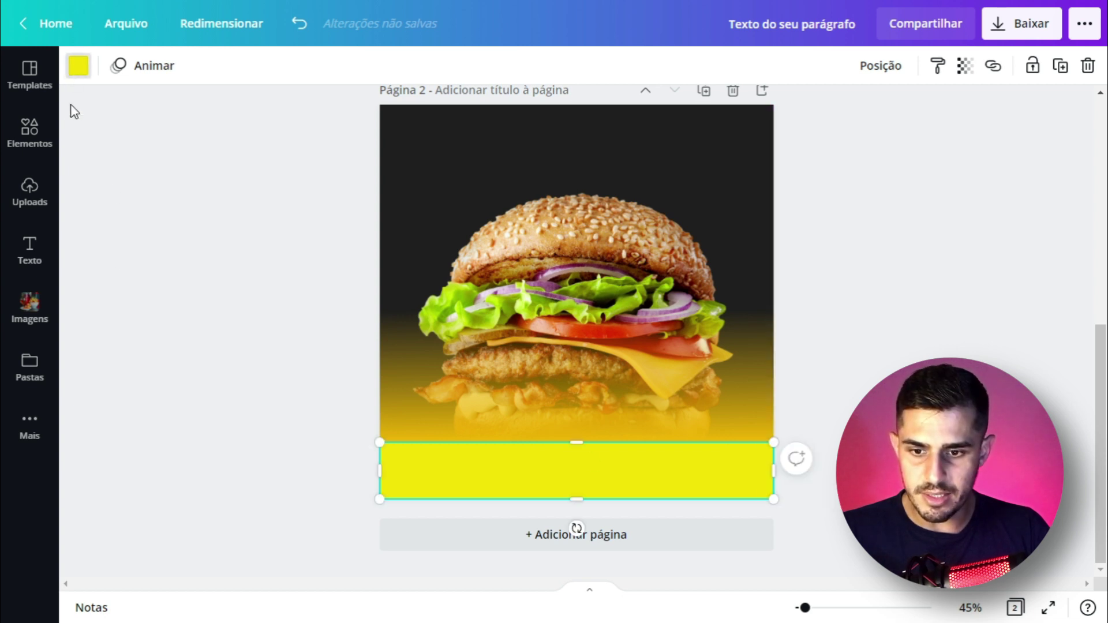
Recolour the rectangle below the burger to the document's gold to match the gradients, and deselect it.
click(79, 65)
click(269, 166)
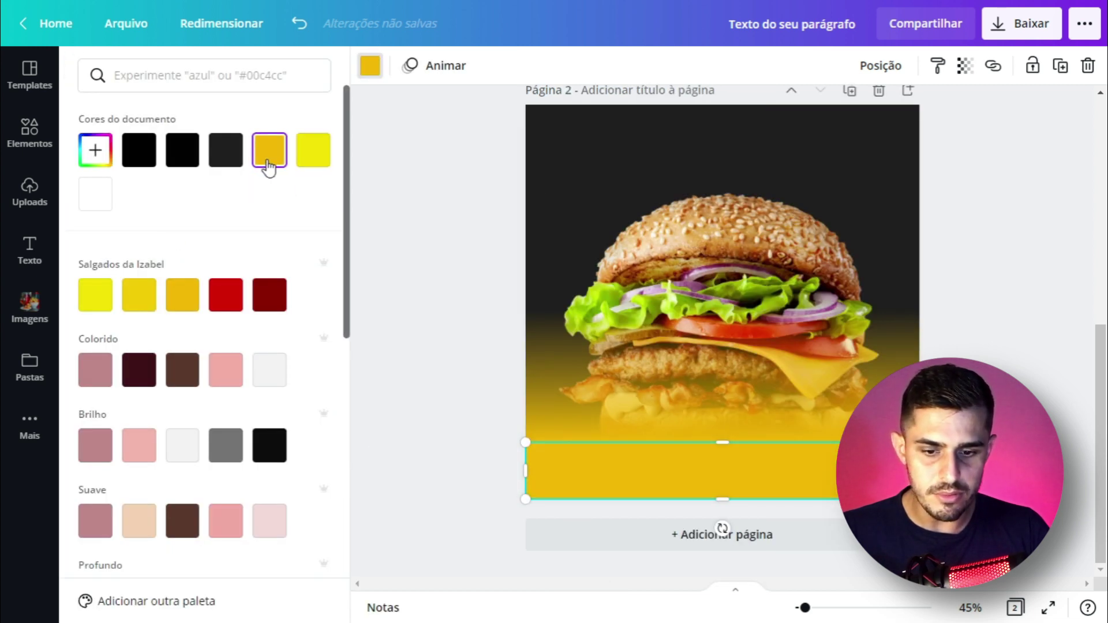
click(421, 259)
click(729, 476)
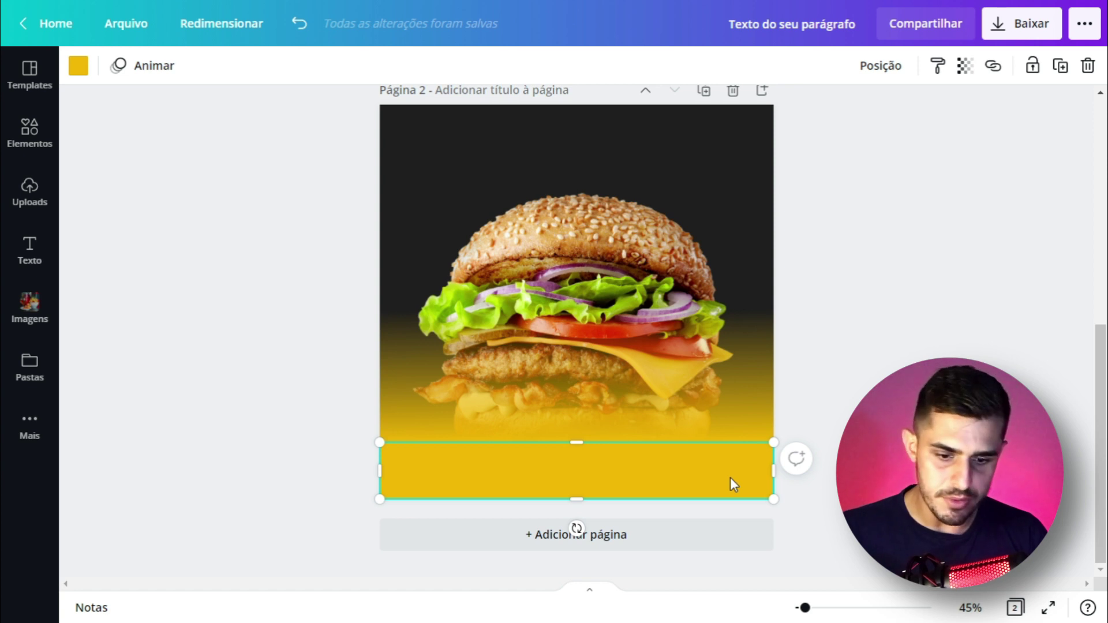
key(Escape)
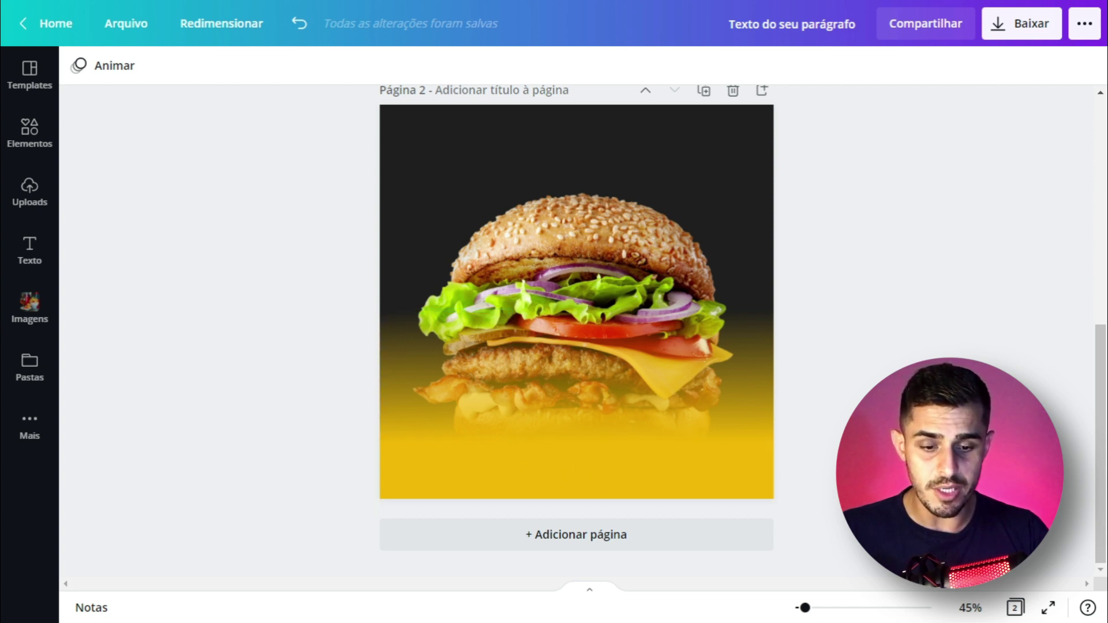
Group the three gradients with the gold rectangle below them, lock the group, and deselect it.
mouse_move(912, 356)
mouse_down()
mouse_move(577, 404)
mouse_move(797, 469)
mouse_up()
key(ctrl+a)
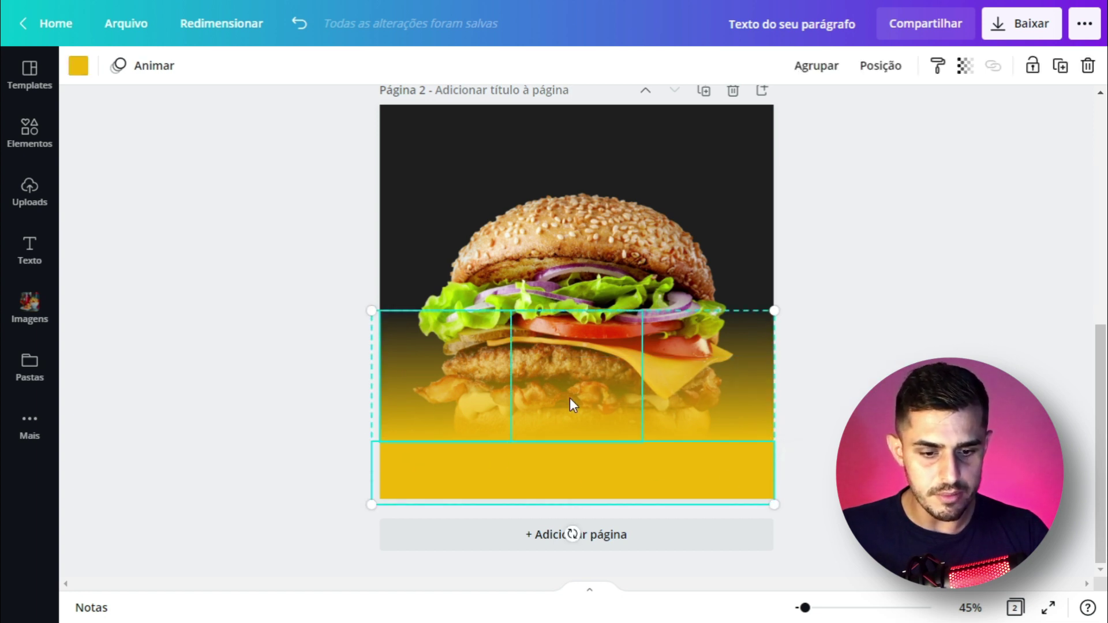
key(ctrl+g)
click(855, 128)
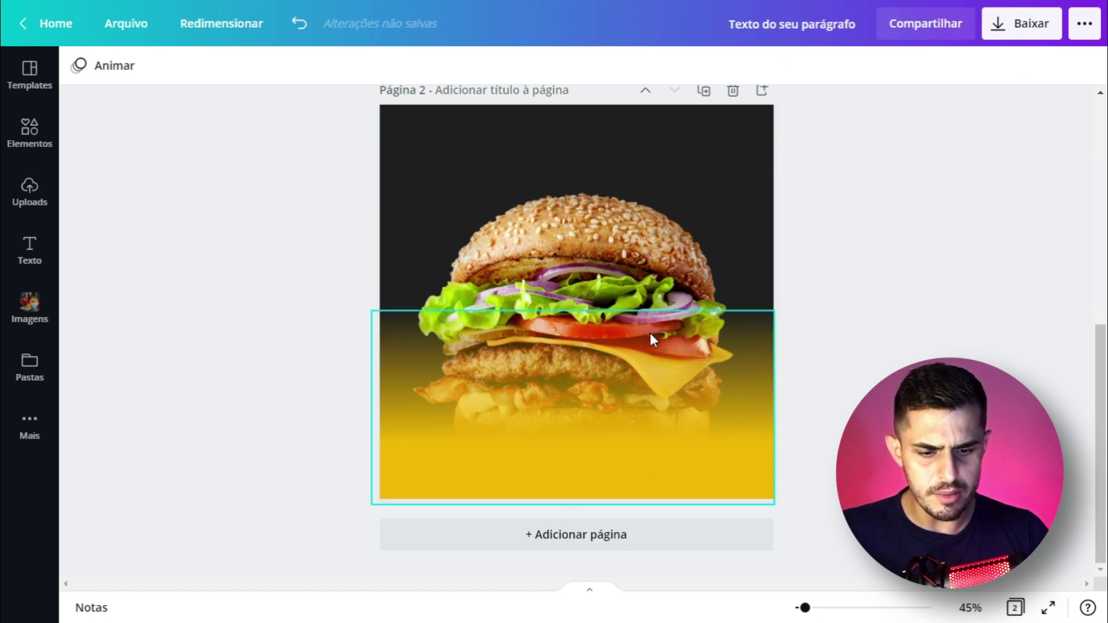
click(664, 442)
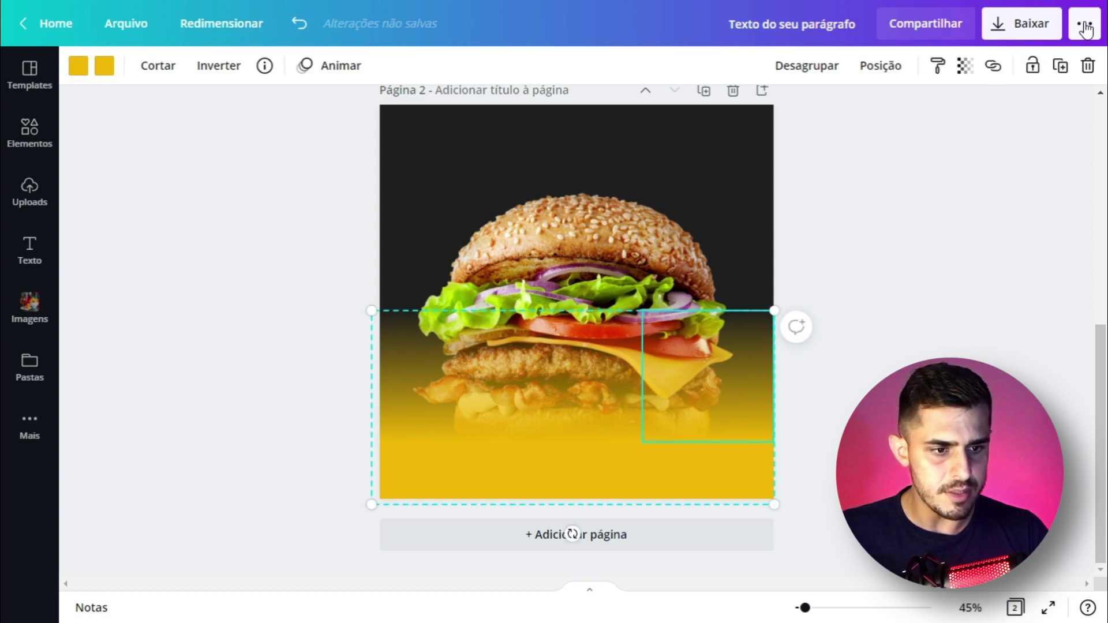
click(1030, 70)
click(869, 303)
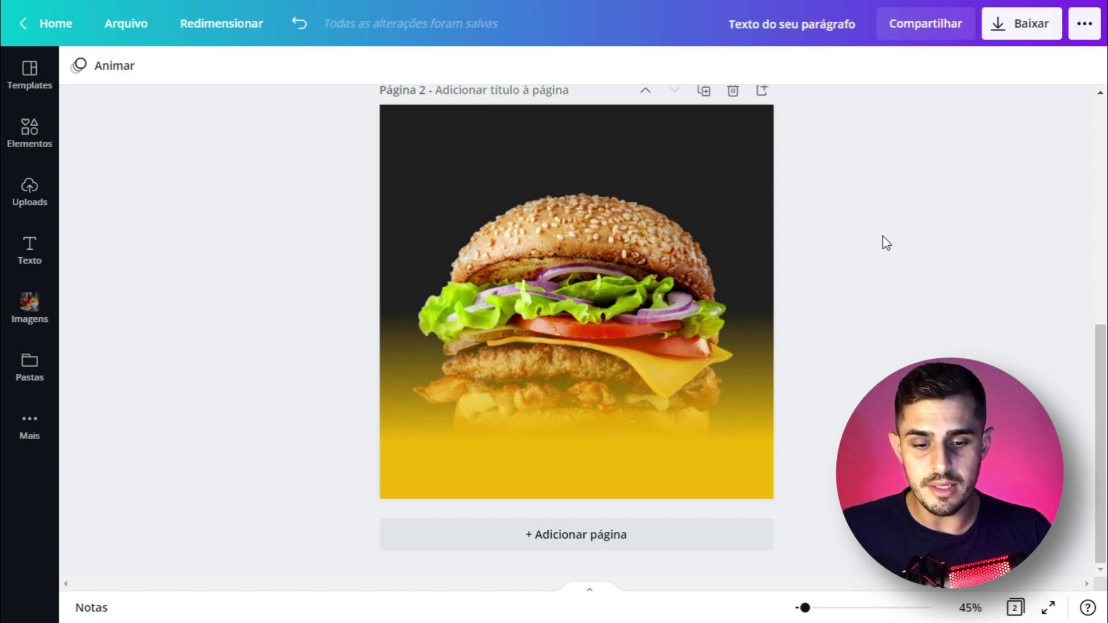
Copy the red heart notification icon from page 1 to the same upper-right spot on page 2.
scroll(886, 243, up, 5)
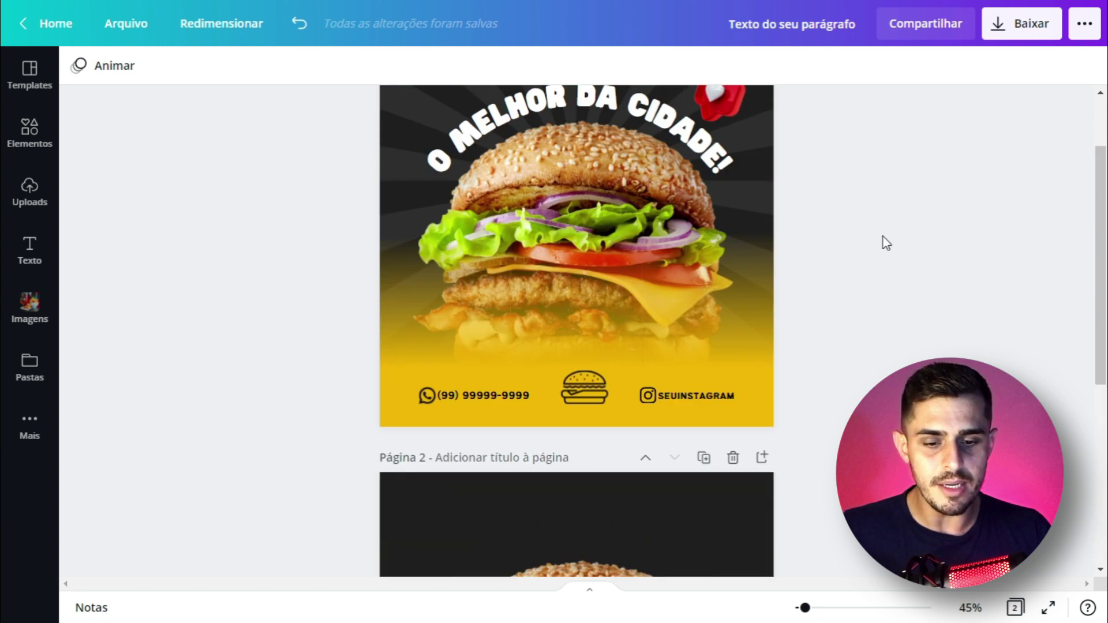
click(685, 164)
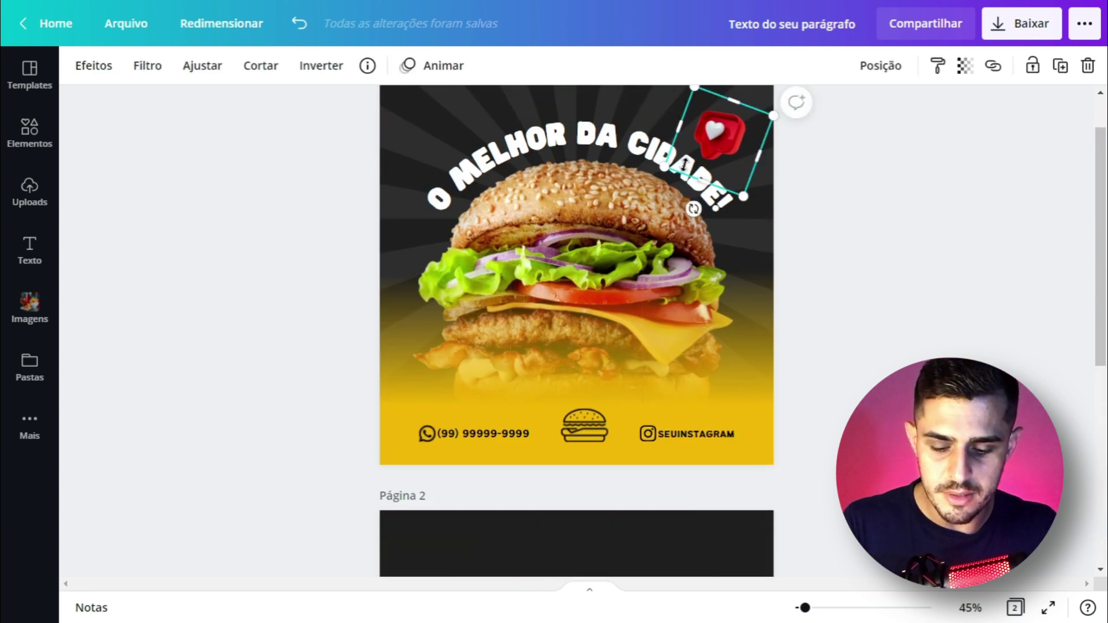
scroll(687, 283, down, 7)
Copy the curved title "O MELHOR DA CIDADE!" from page 1 to the same place above the burger on page 2.
scroll(700, 346, up, 8)
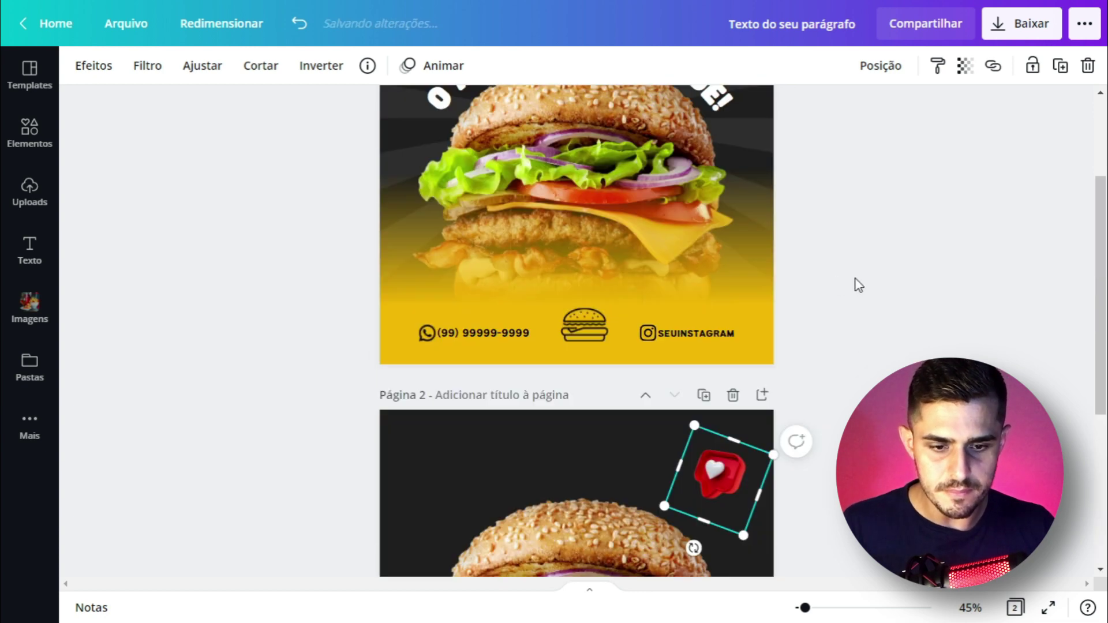
click(544, 214)
scroll(580, 262, down, 7)
click(580, 262)
scroll(556, 164, up, 7)
click(556, 164)
key(ctrl+c)
scroll(586, 248, down, 7)
key(ctrl+v)
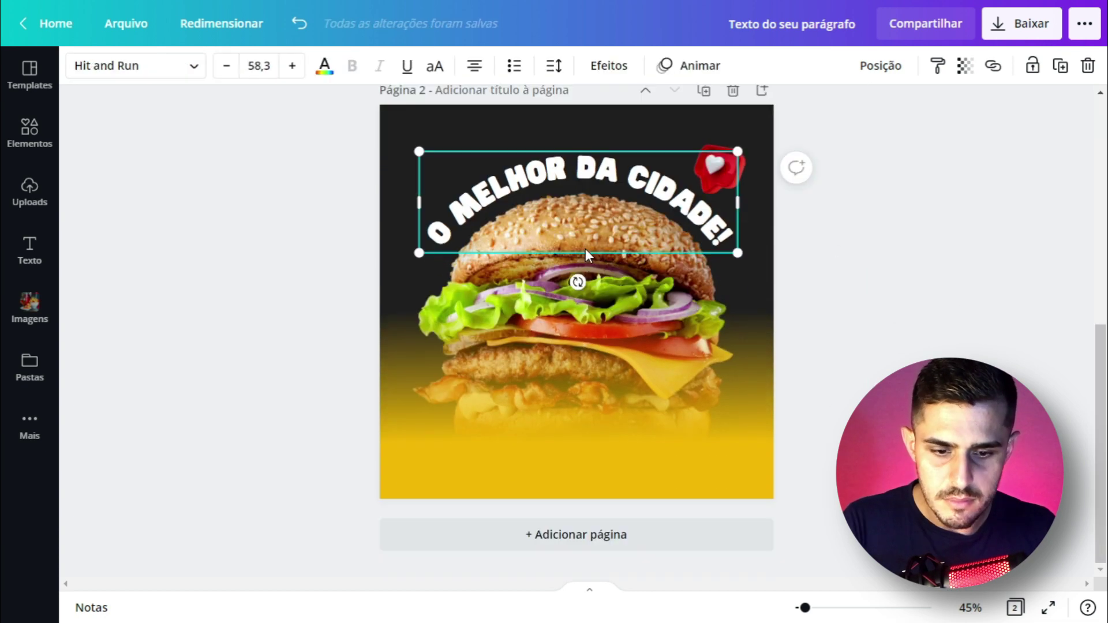
Bring page 1's sunburst ray background onto page 2 and arrange it behind the burger, title and gradients.
click(878, 66)
click(1004, 218)
Copy the contact row with phone number, burger icon and Instagram handle from page 1 onto page 2's gold area, and deselect it.
scroll(601, 431, up, 7)
click(601, 431)
key(ctrl+c)
scroll(833, 362, down, 7)
key(ctrl+v)
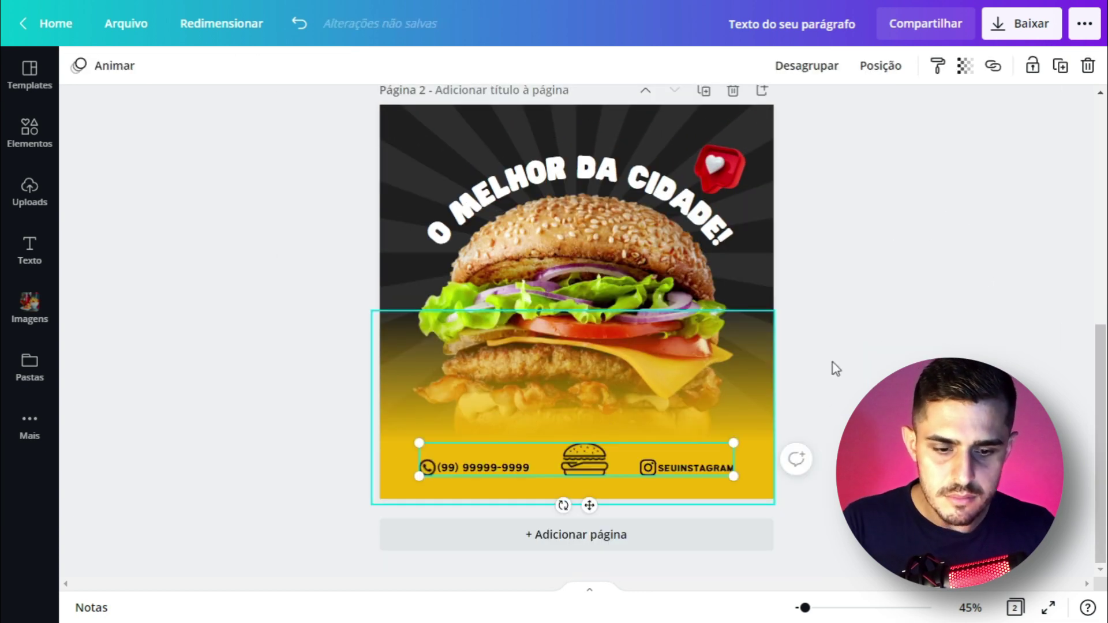
click(877, 324)
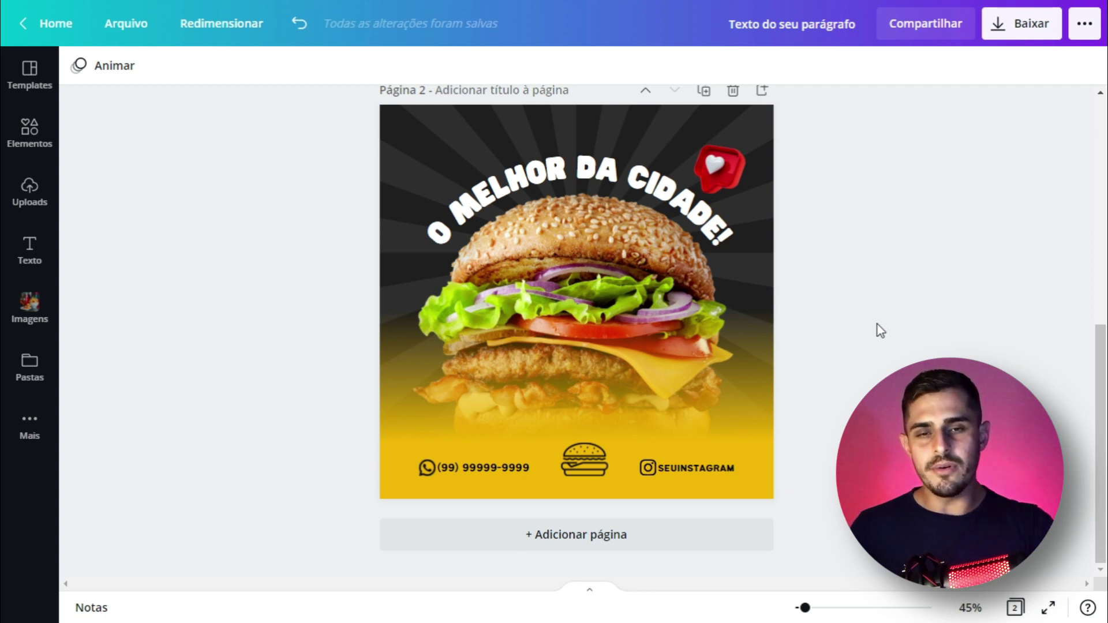